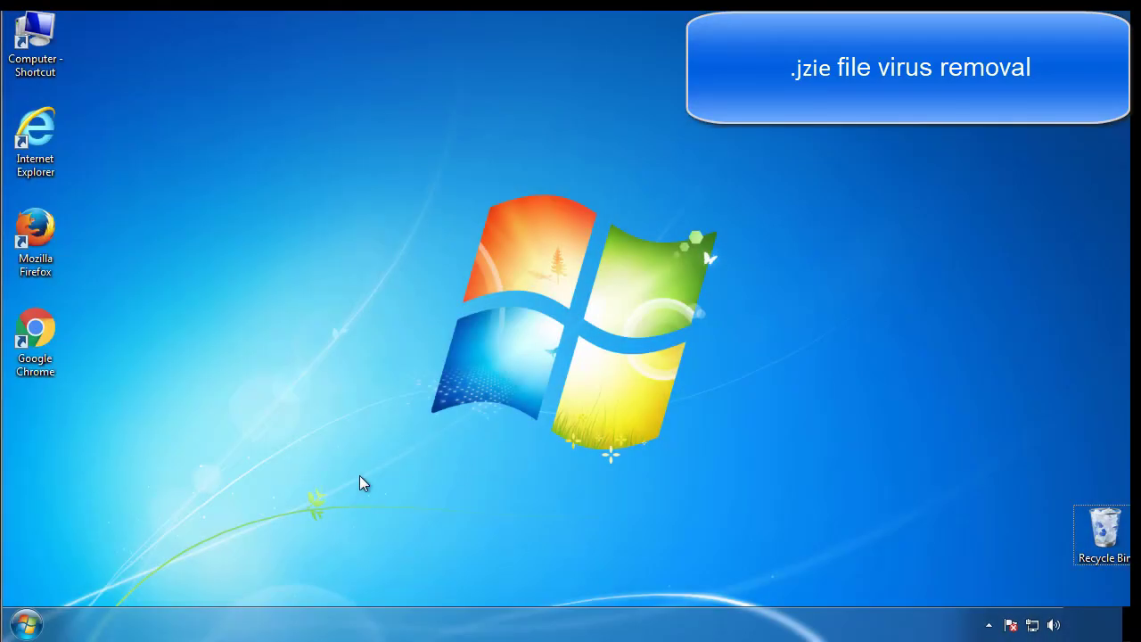
Step: Enable minimal Safe boot in System Configuration (msconfig), restart the computer, and dismiss the safe mode help window
{"action": "left_click", "coordinate": [34, 624]}
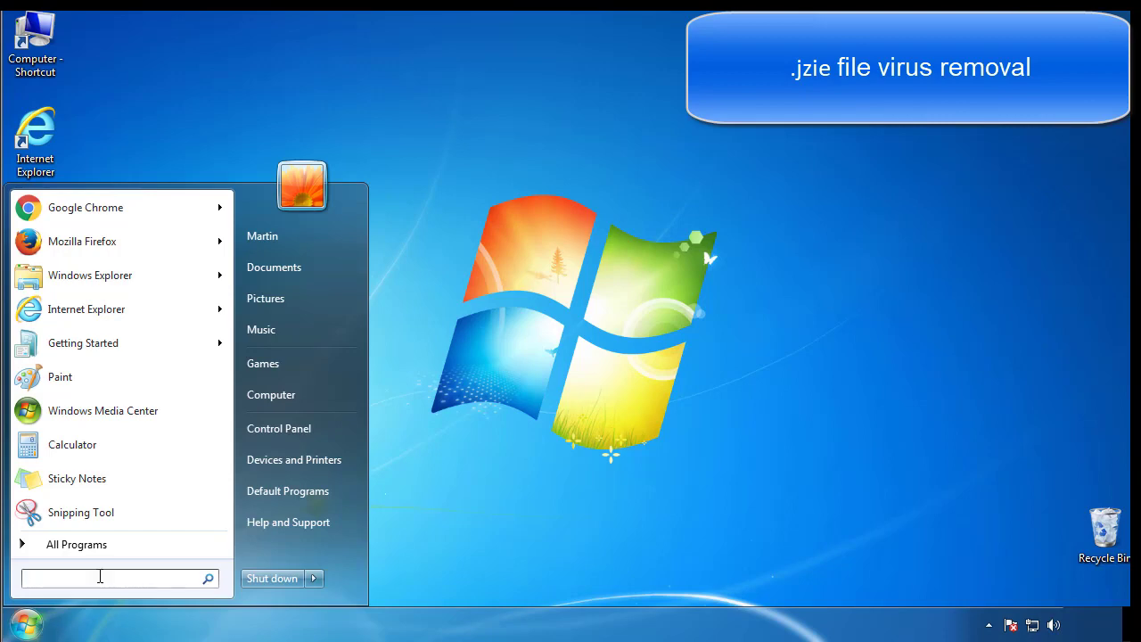
{"action": "type", "text": "msconfig"}
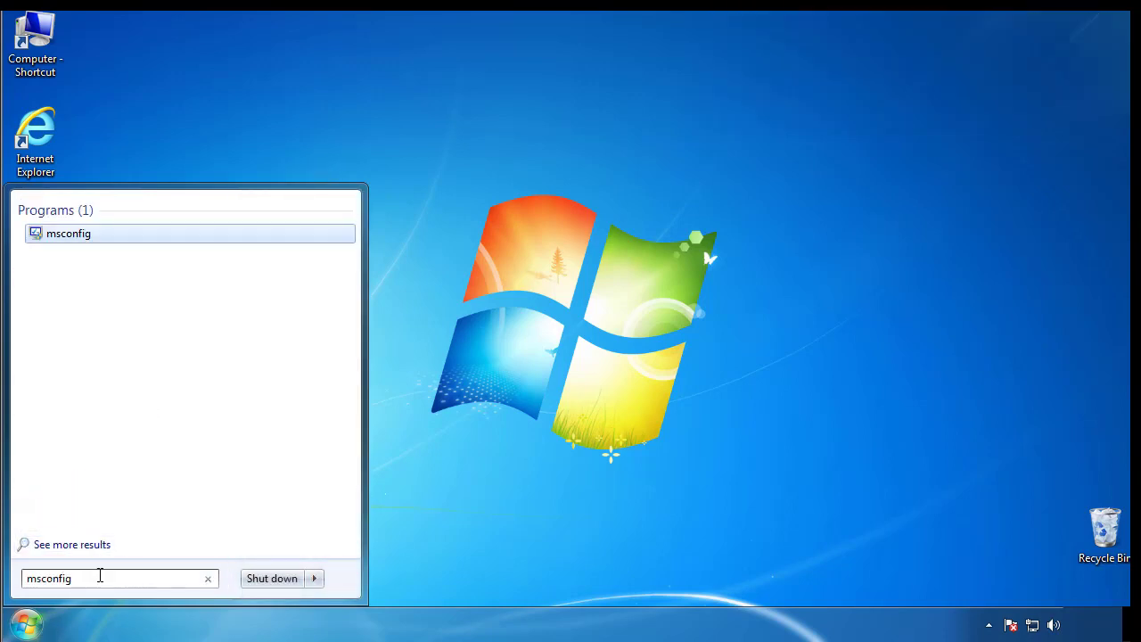
{"action": "key", "text": "Return"}
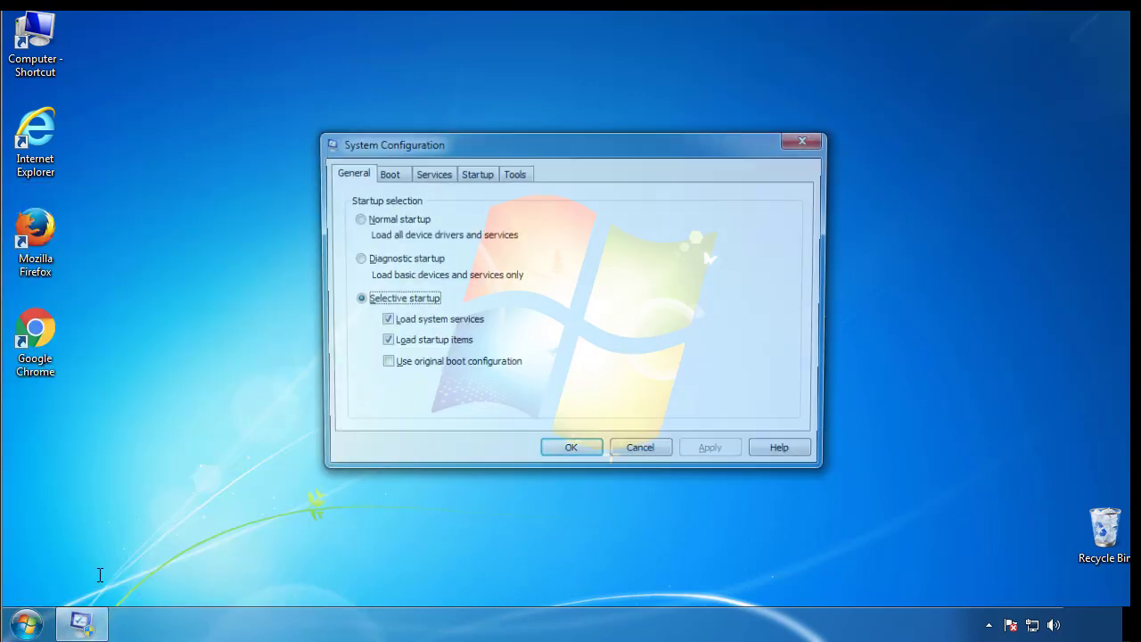
{"action": "left_click", "coordinate": [385, 174]}
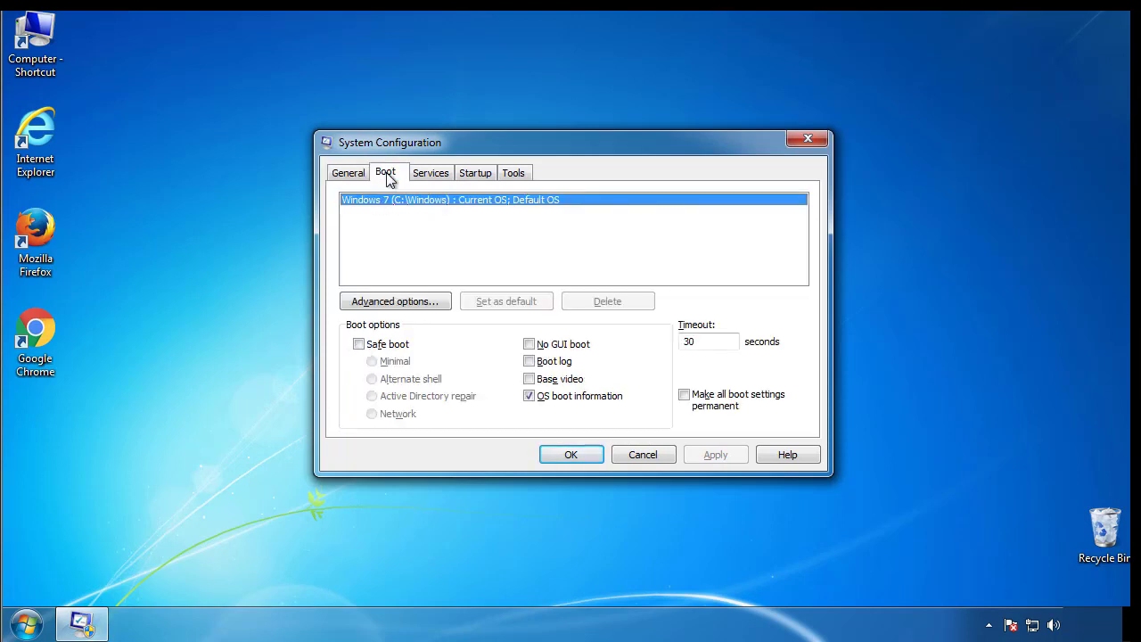
{"action": "left_click", "coordinate": [359, 344]}
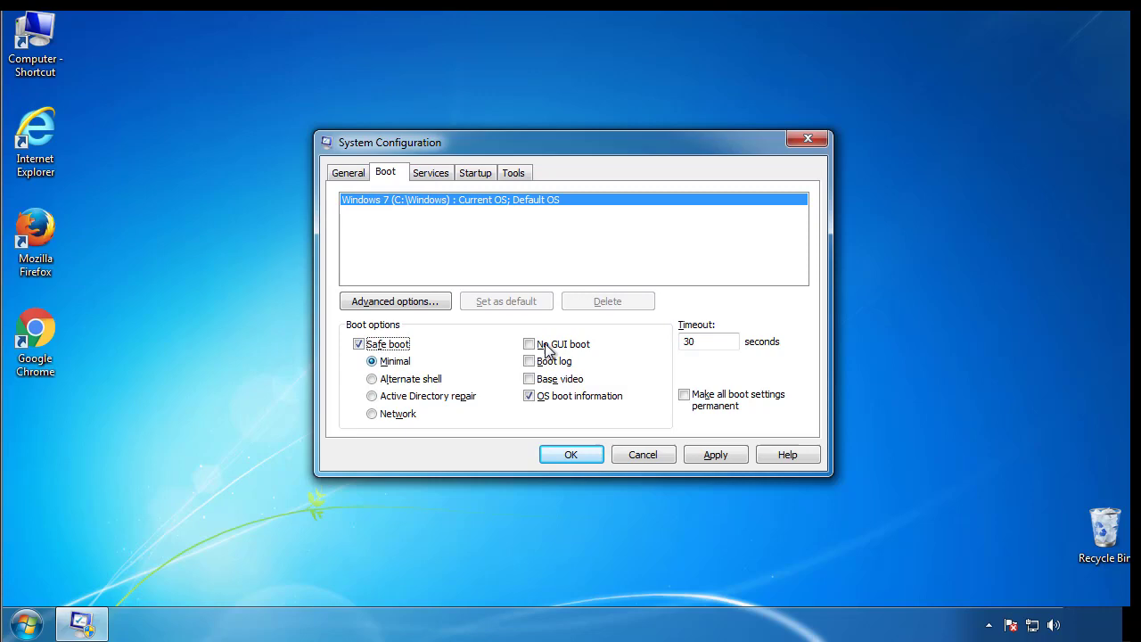
{"action": "left_click", "coordinate": [580, 456]}
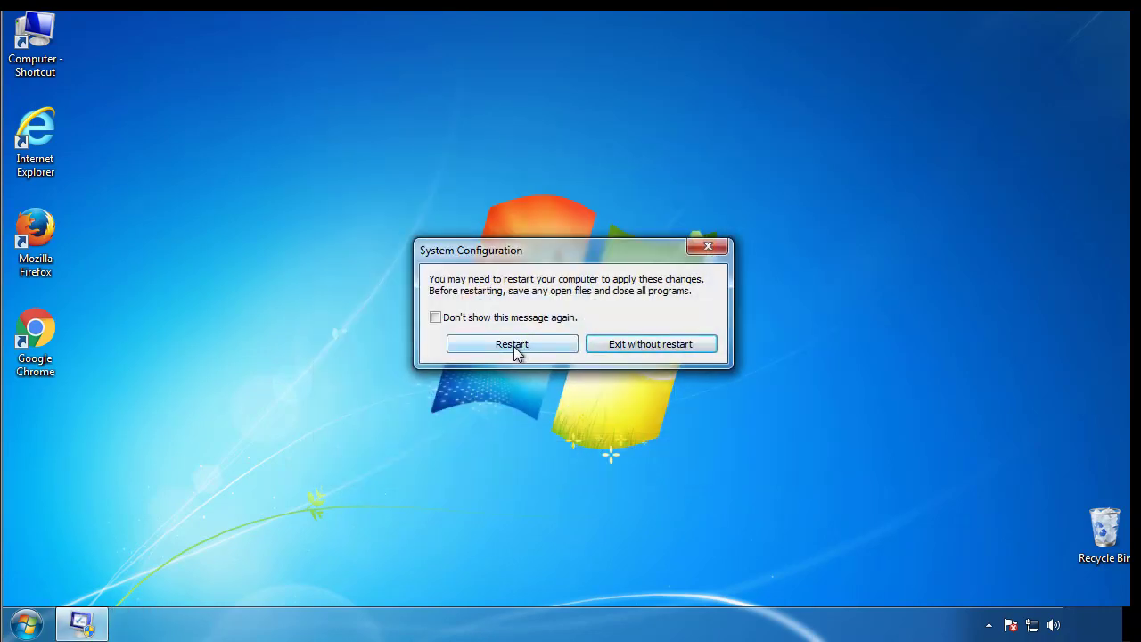
{"action": "left_click", "coordinate": [517, 348]}
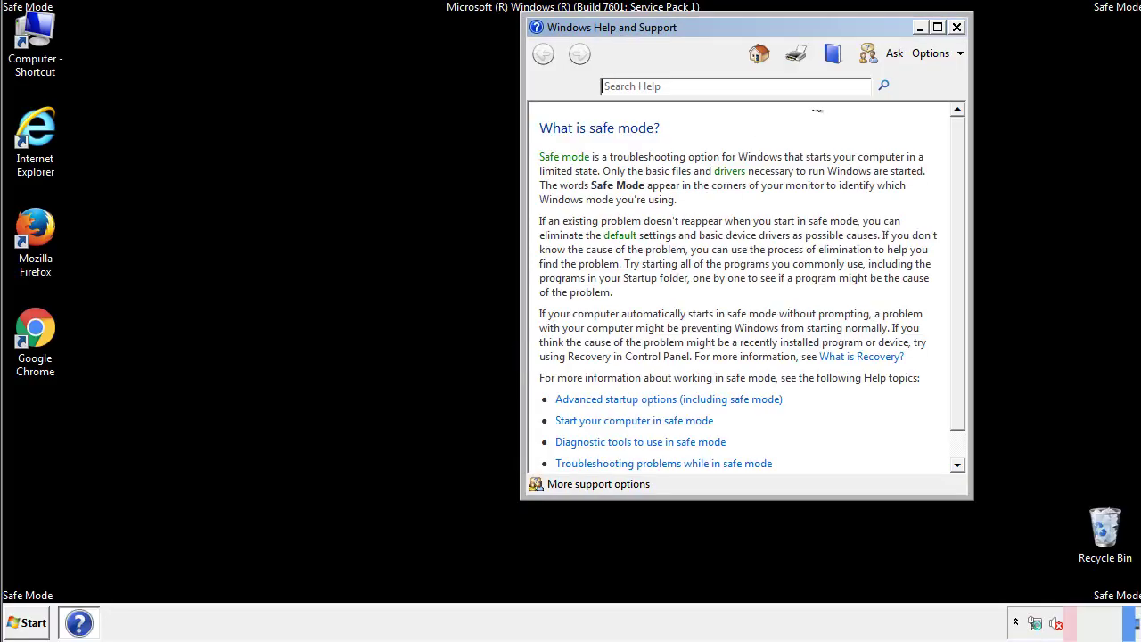
{"action": "left_click", "coordinate": [956, 27]}
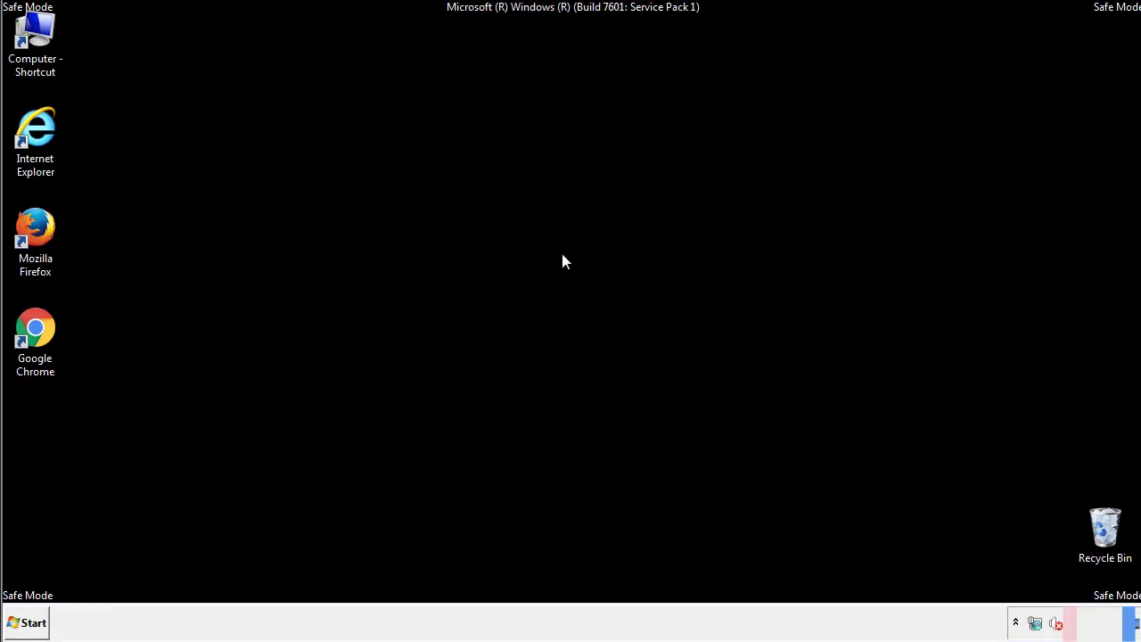
Step: Make sure Folder Options in Control Panel is set to show hidden files, folders, and drives
{"action": "left_click", "coordinate": [34, 621]}
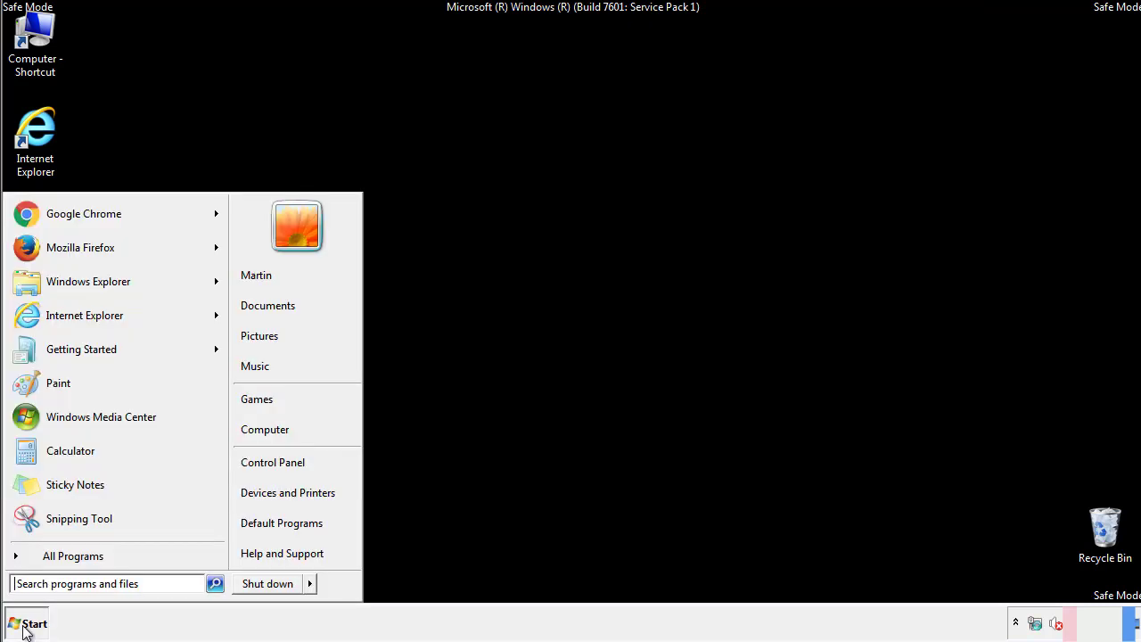
{"action": "left_click", "coordinate": [284, 459]}
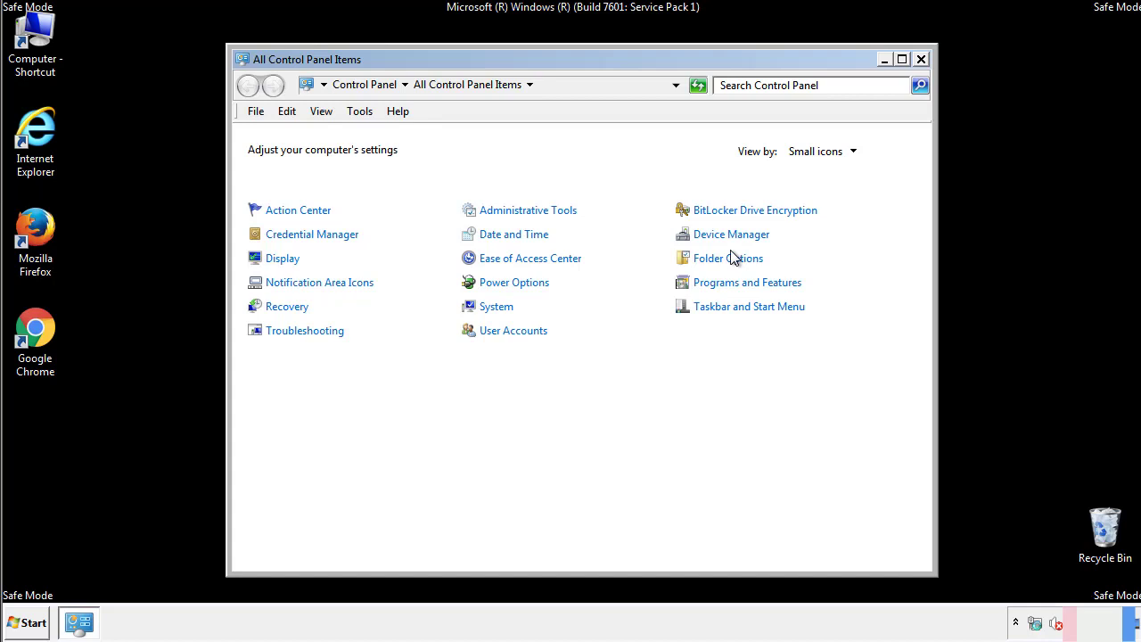
{"action": "left_click", "coordinate": [731, 260]}
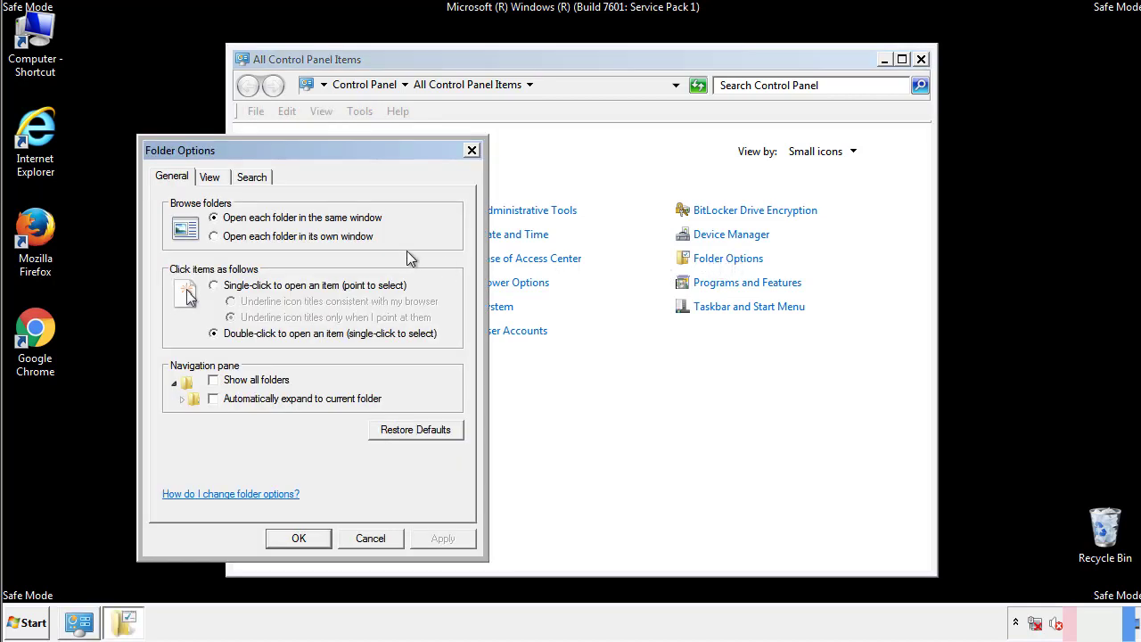
{"action": "left_click", "coordinate": [212, 180]}
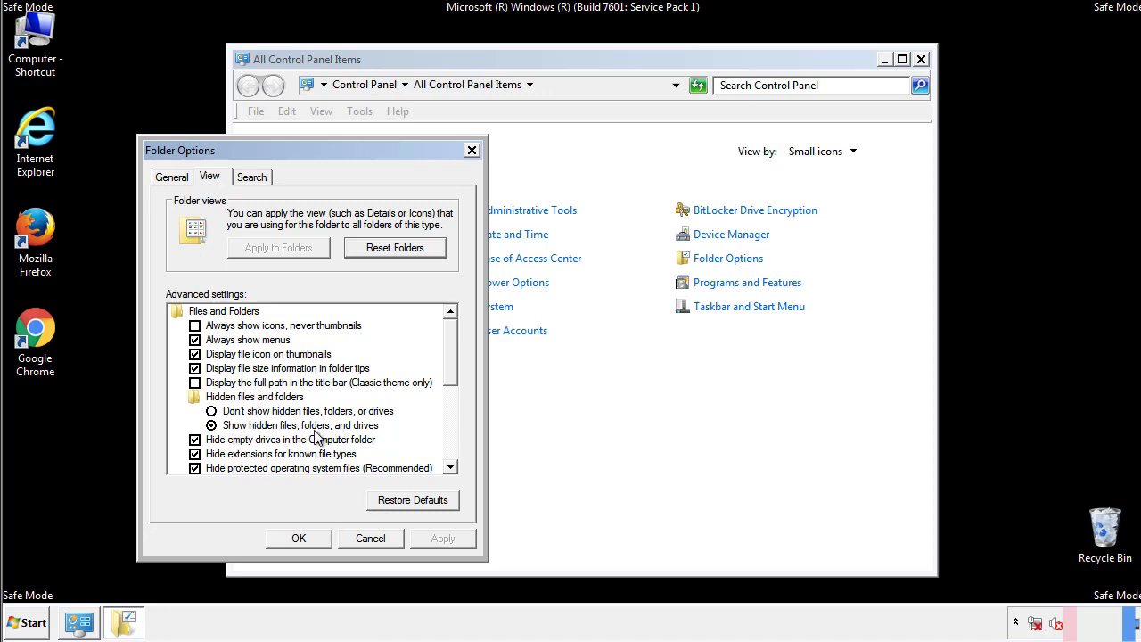
{"action": "left_click", "coordinate": [308, 536]}
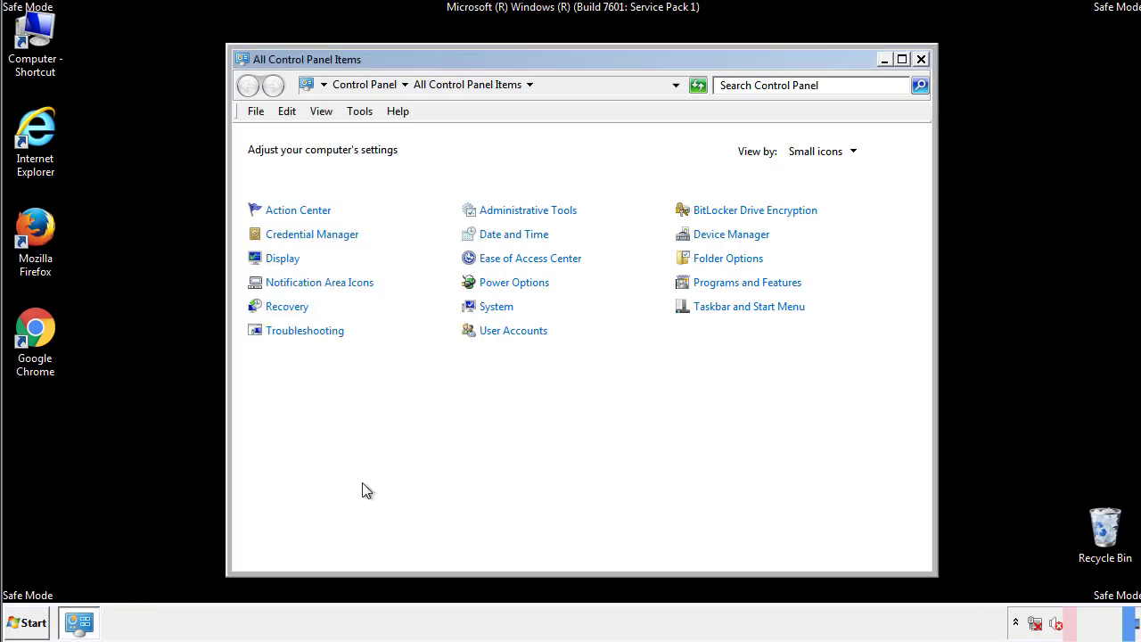
{"action": "left_click", "coordinate": [921, 59]}
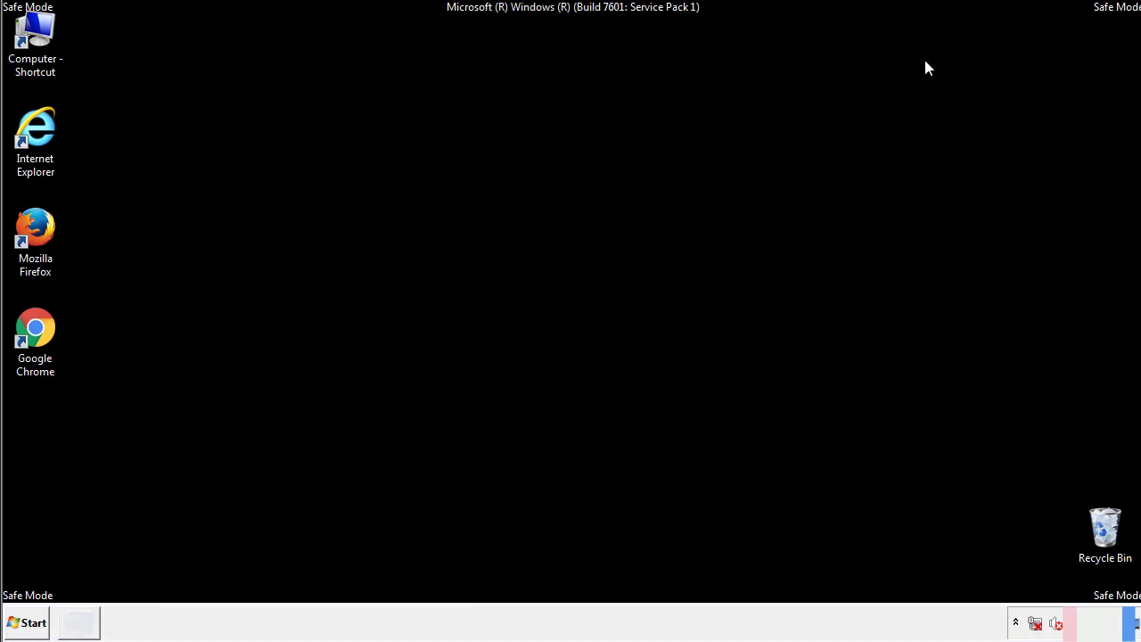
Step: Browse to the folder C:\Windows\System32\drivers\etc
{"action": "double_click", "coordinate": [47, 31]}
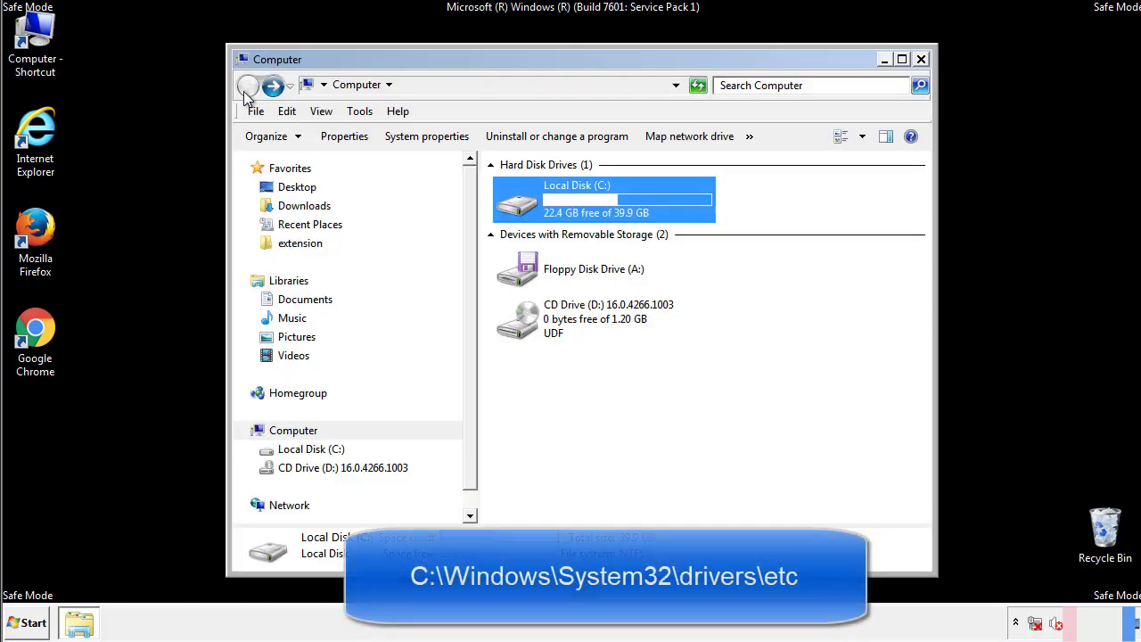
{"action": "double_click", "coordinate": [526, 211]}
{"action": "left_click", "coordinate": [522, 328]}
{"action": "double_click", "coordinate": [521, 328]}
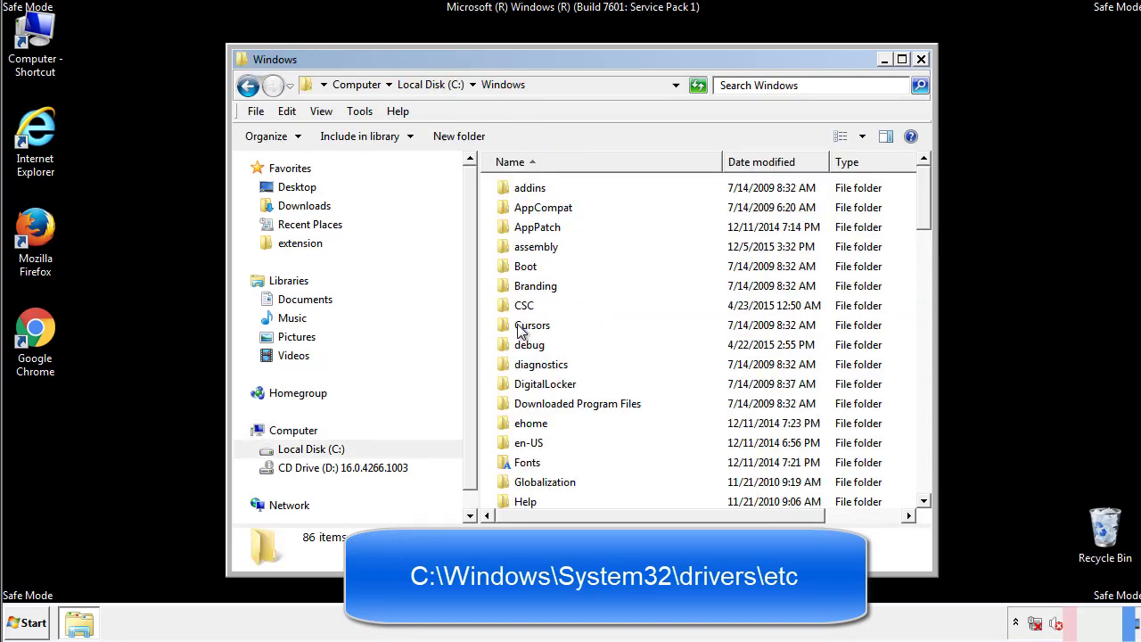
{"action": "scroll", "coordinate": [524, 401], "scroll_direction": "down", "scroll_amount": 2}
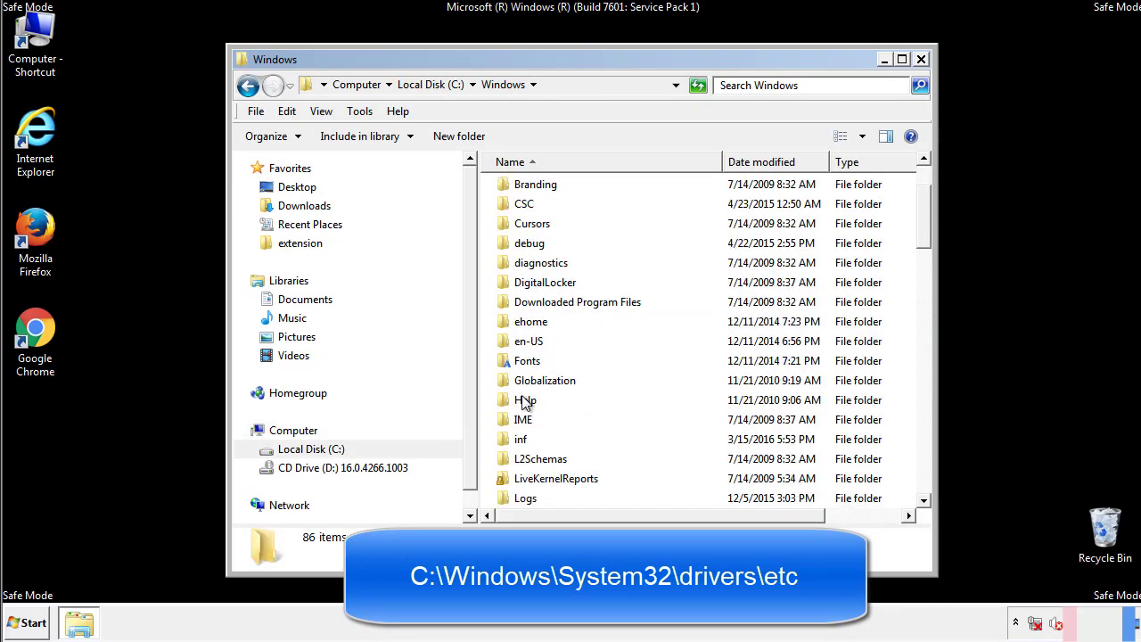
{"action": "scroll", "coordinate": [526, 403], "scroll_direction": "down", "scroll_amount": 7}
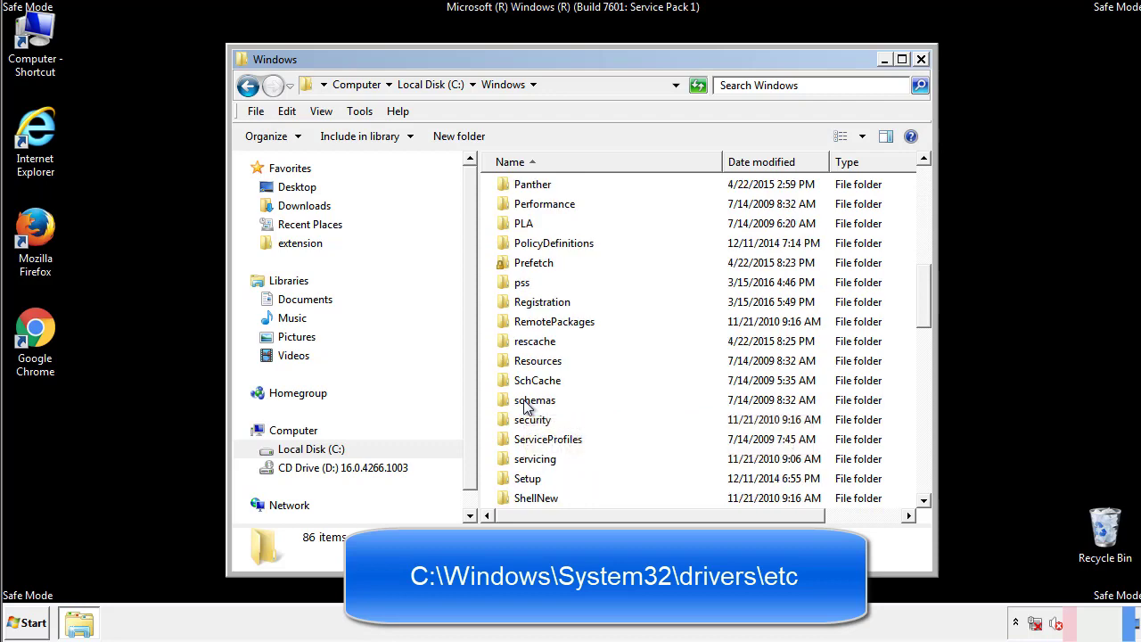
{"action": "scroll", "coordinate": [526, 403], "scroll_direction": "down", "scroll_amount": 2}
{"action": "double_click", "coordinate": [539, 461]}
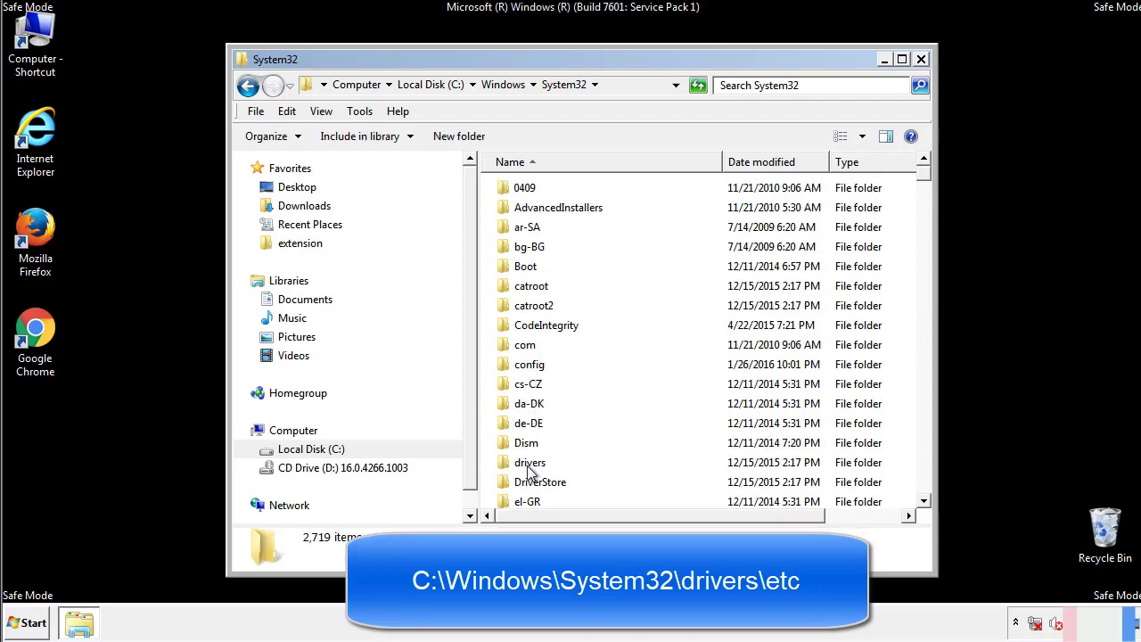
{"action": "double_click", "coordinate": [529, 469]}
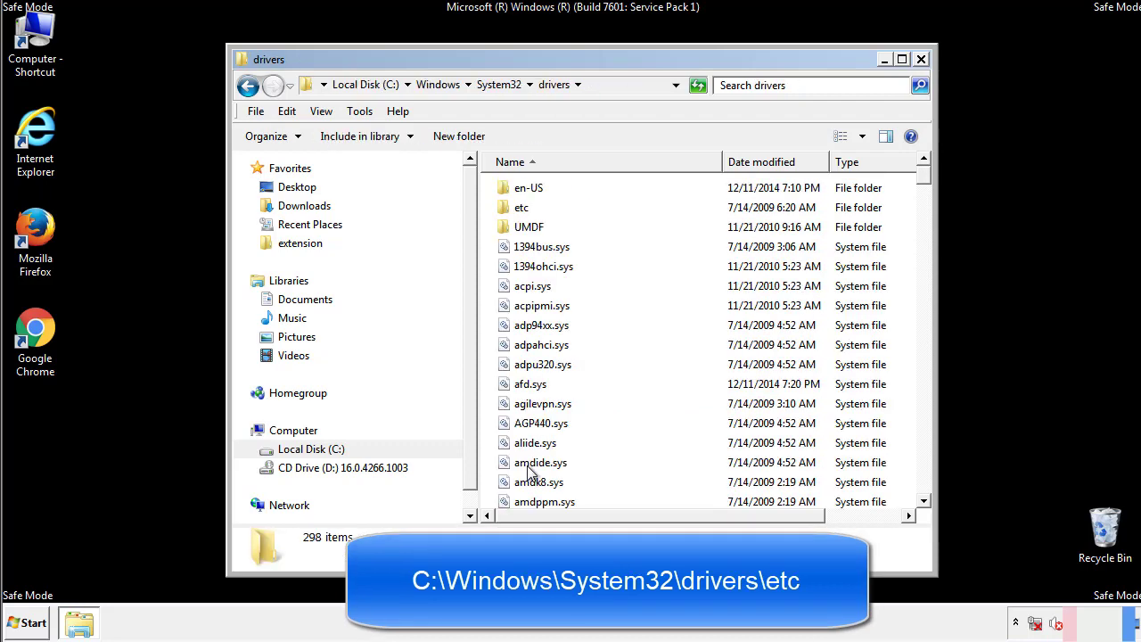
{"action": "double_click", "coordinate": [513, 212]}
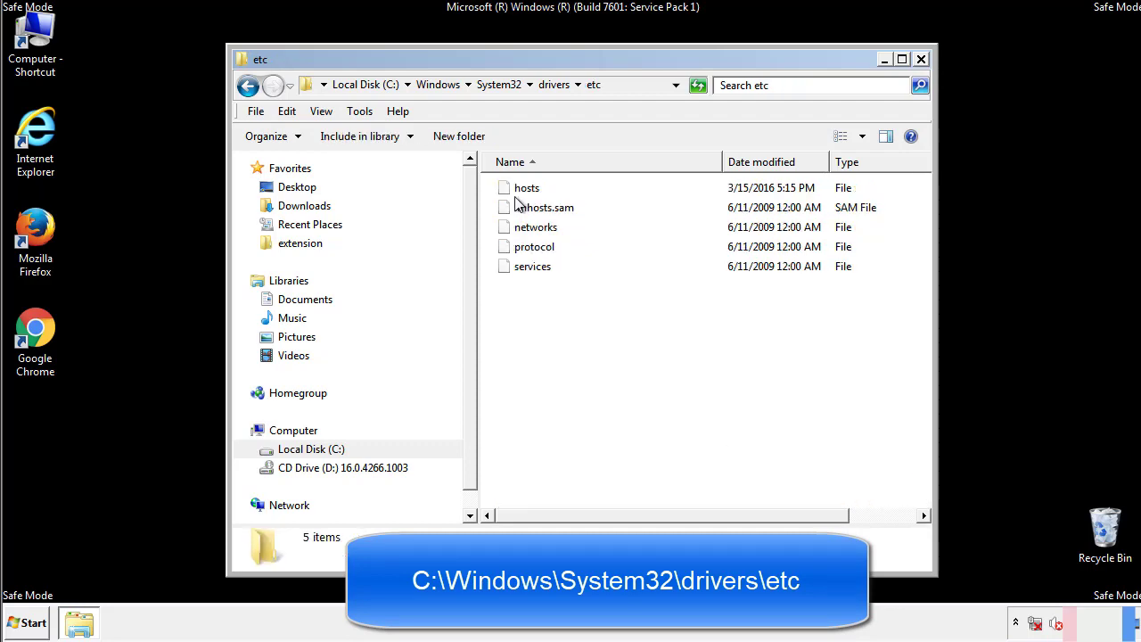
Step: Open the hosts file with Notepad and place its window so the whole text is visible
{"action": "double_click", "coordinate": [516, 189]}
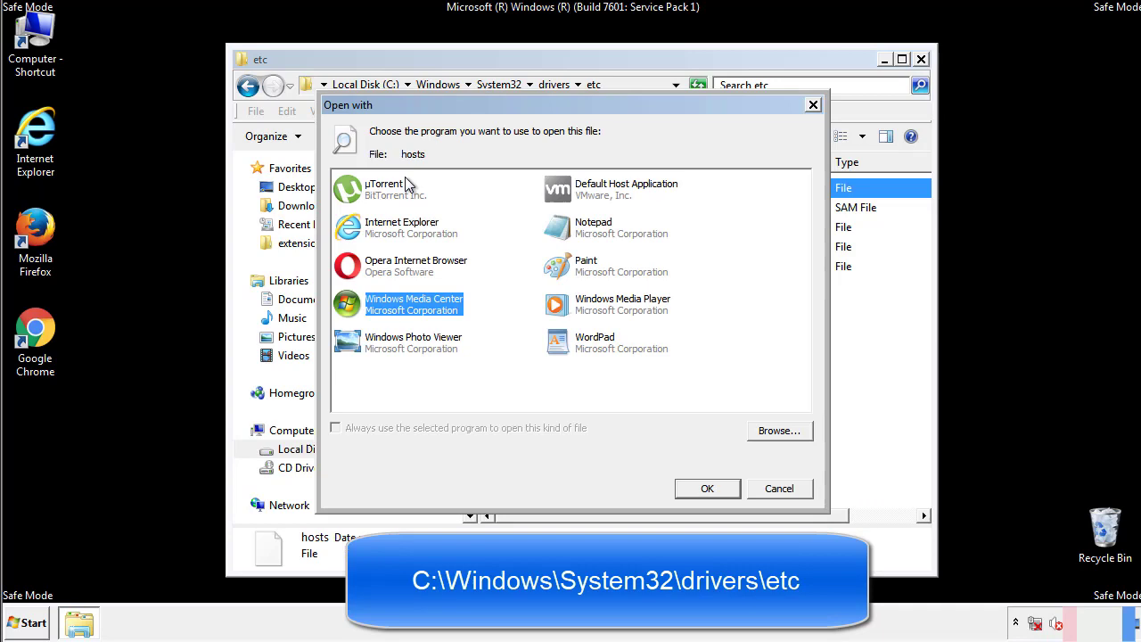
{"action": "left_click", "coordinate": [578, 233]}
{"action": "left_click", "coordinate": [703, 486]}
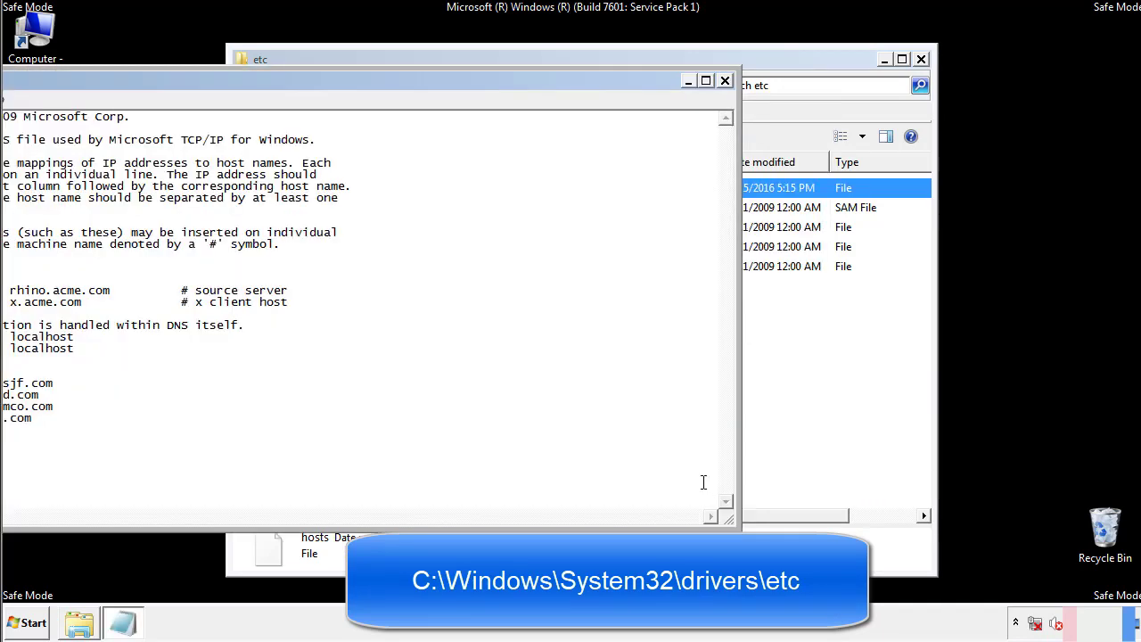
{"action": "left_click_drag", "start_coordinate": [466, 81], "coordinate": [725, 97]}
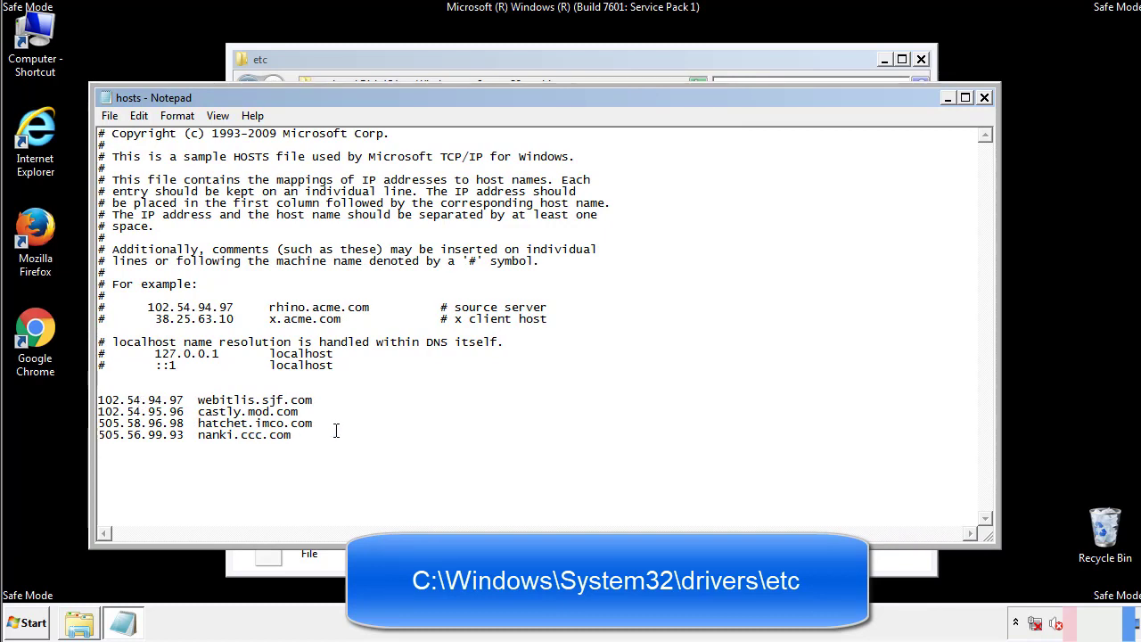
Step: Delete the four IP address entries below the localhost lines in the hosts file, save it, and close the file and folder
{"action": "left_click_drag", "start_coordinate": [318, 437], "coordinate": [98, 398]}
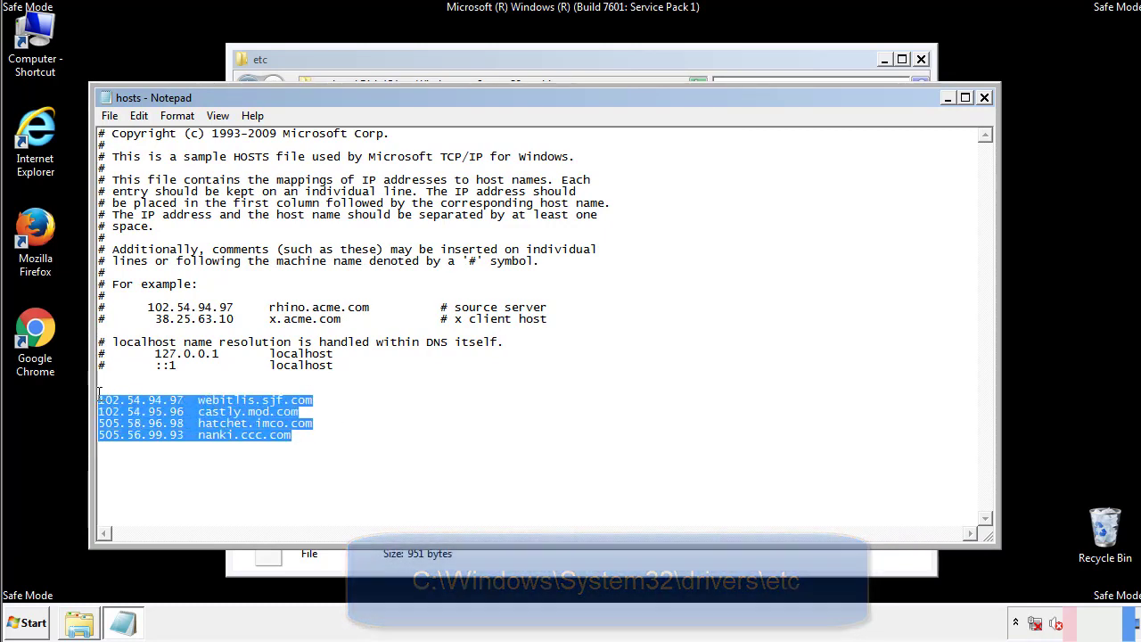
{"action": "key", "text": "Delete"}
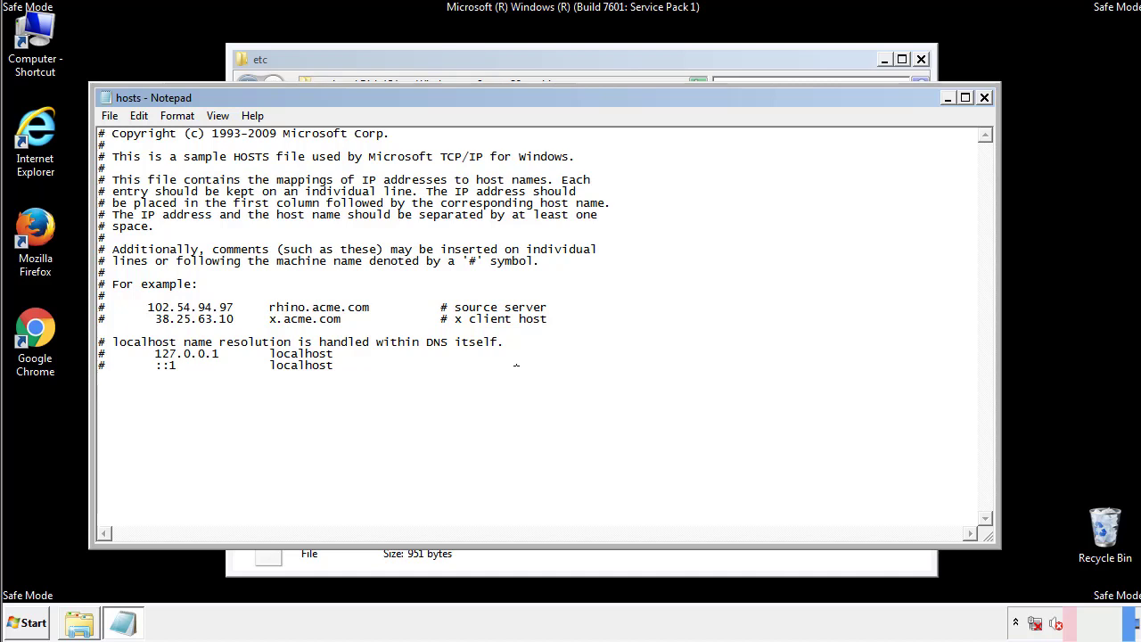
{"action": "left_click", "coordinate": [985, 98]}
{"action": "left_click", "coordinate": [504, 324]}
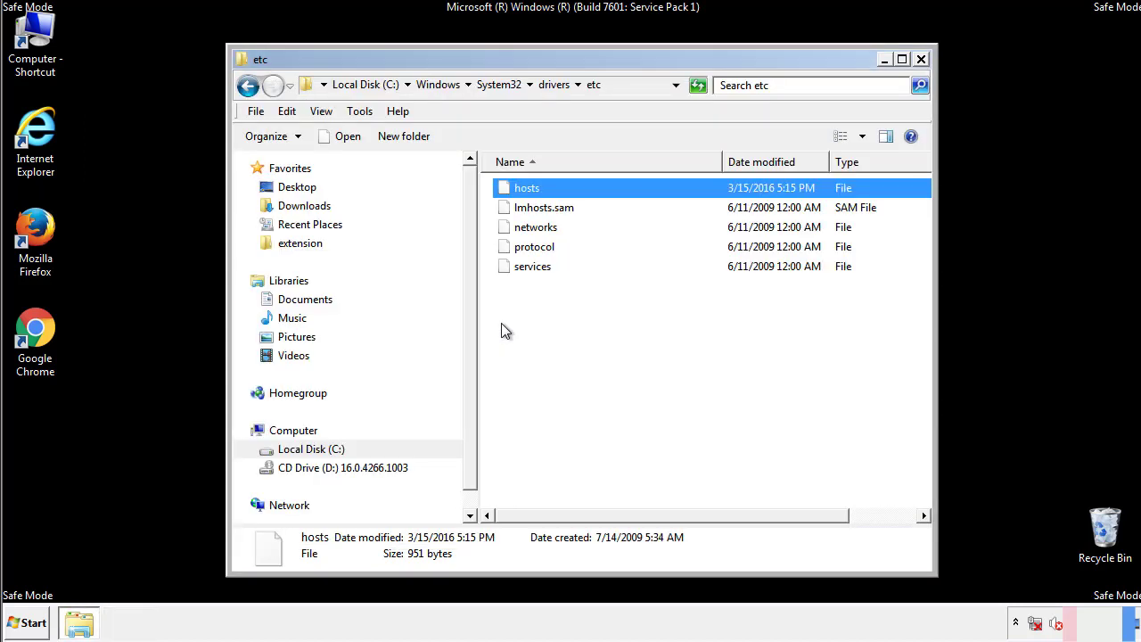
{"action": "left_click", "coordinate": [501, 324]}
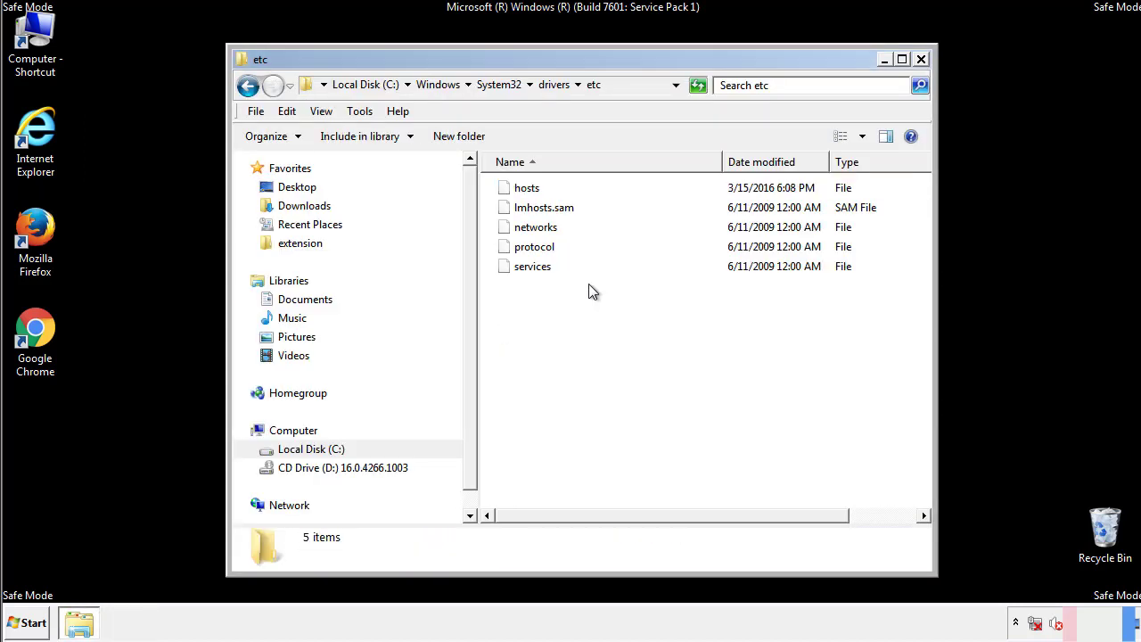
{"action": "left_click", "coordinate": [921, 60]}
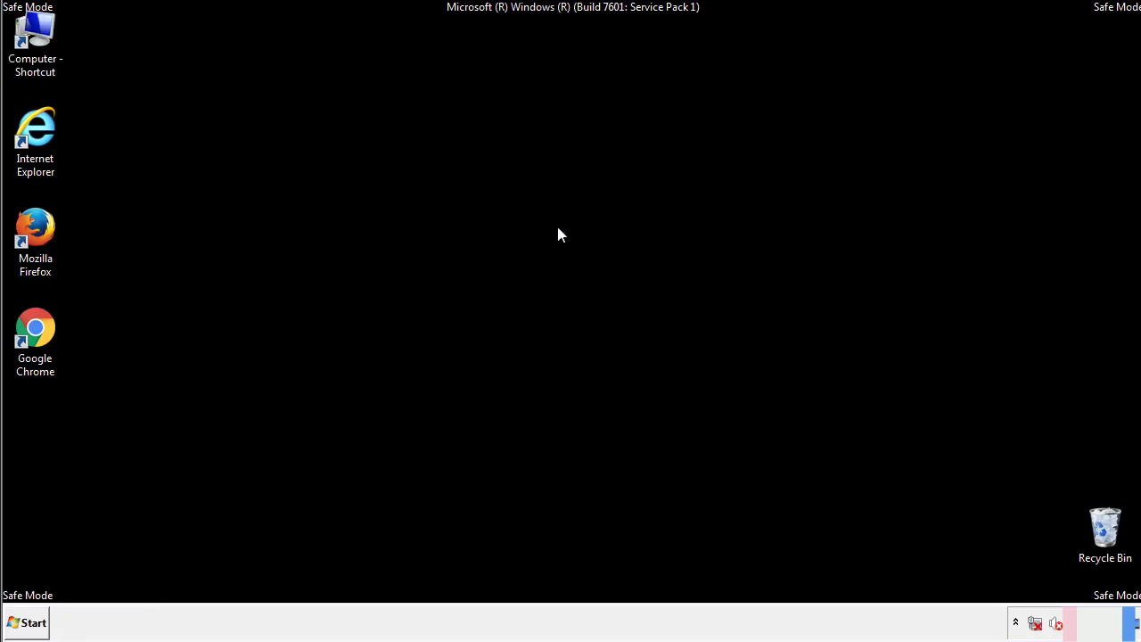
Step: Open the current user's Startup folder from the list of all programs
{"action": "left_click", "coordinate": [29, 624]}
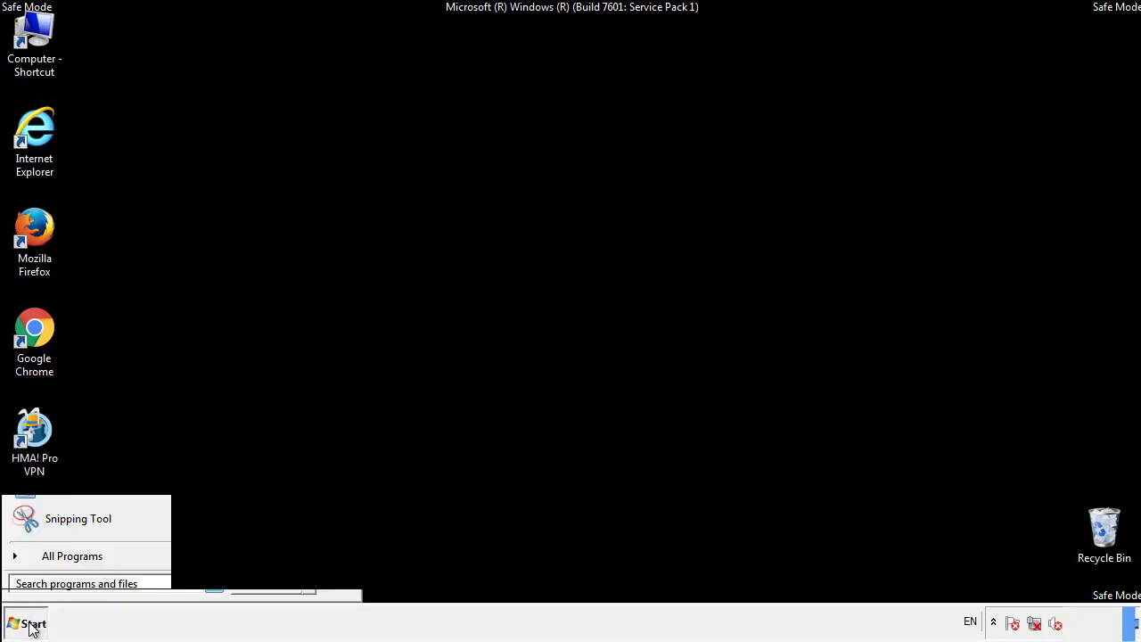
{"action": "left_click", "coordinate": [51, 557]}
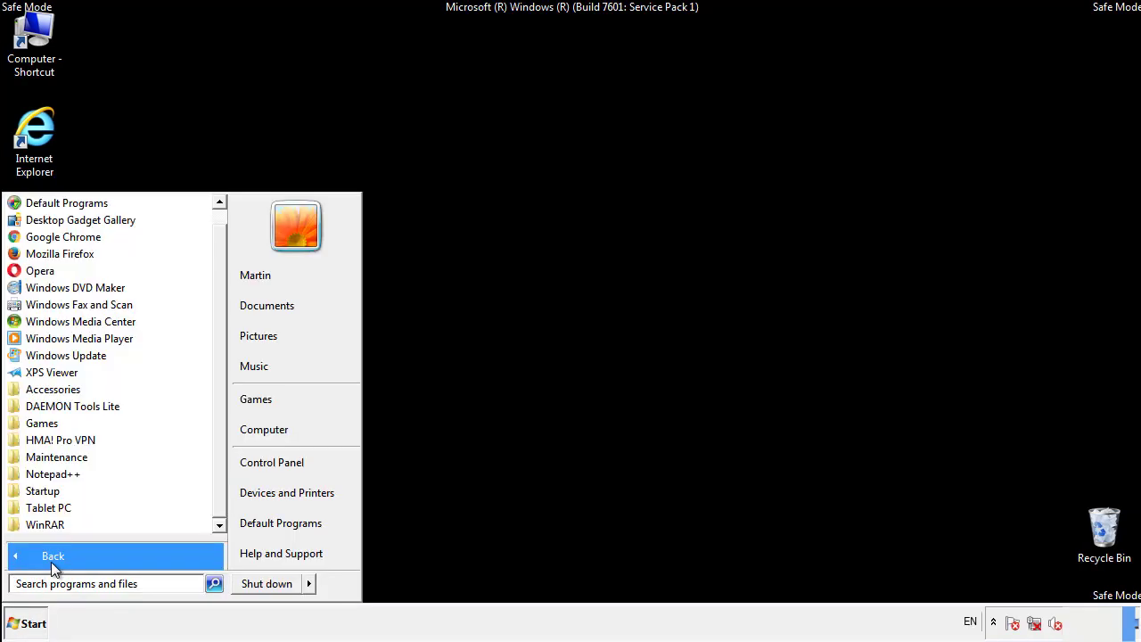
{"action": "right_click", "coordinate": [51, 492]}
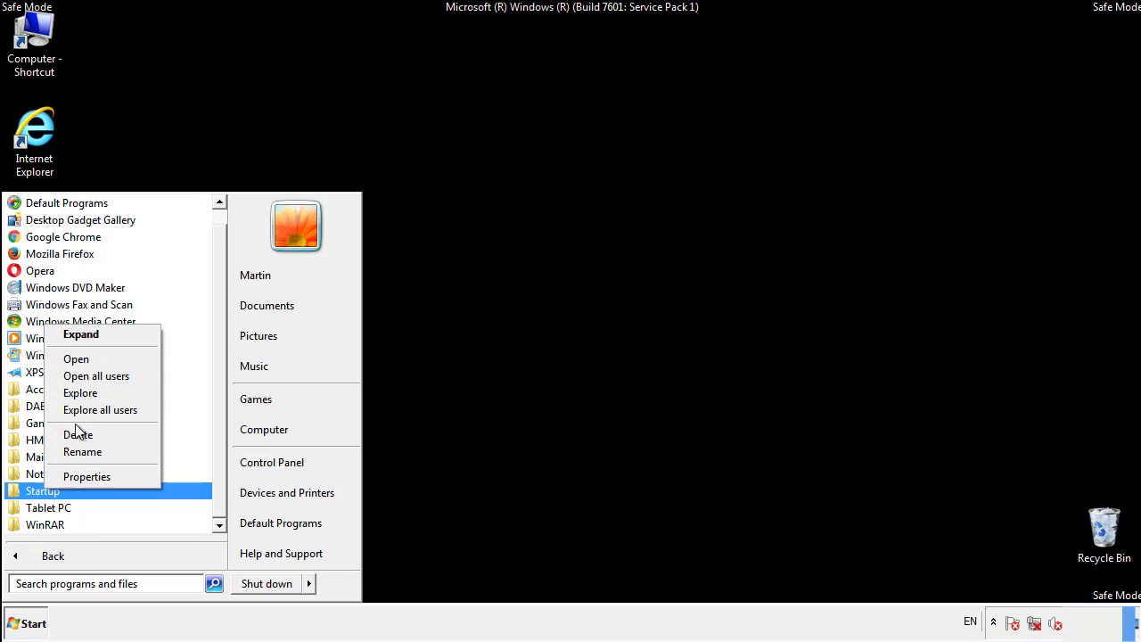
{"action": "left_click", "coordinate": [86, 359]}
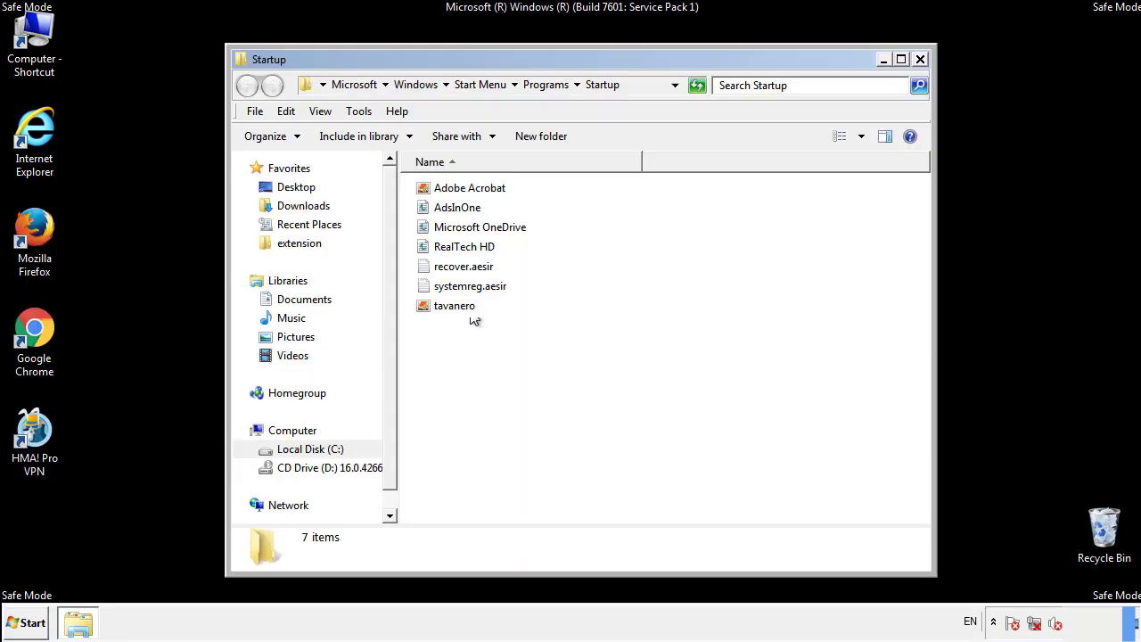
Step: Delete AdsInOne, recover.aesir, systemreg.aesir and tavanero from the Startup folder, and close the folder
{"action": "left_click", "coordinate": [464, 212]}
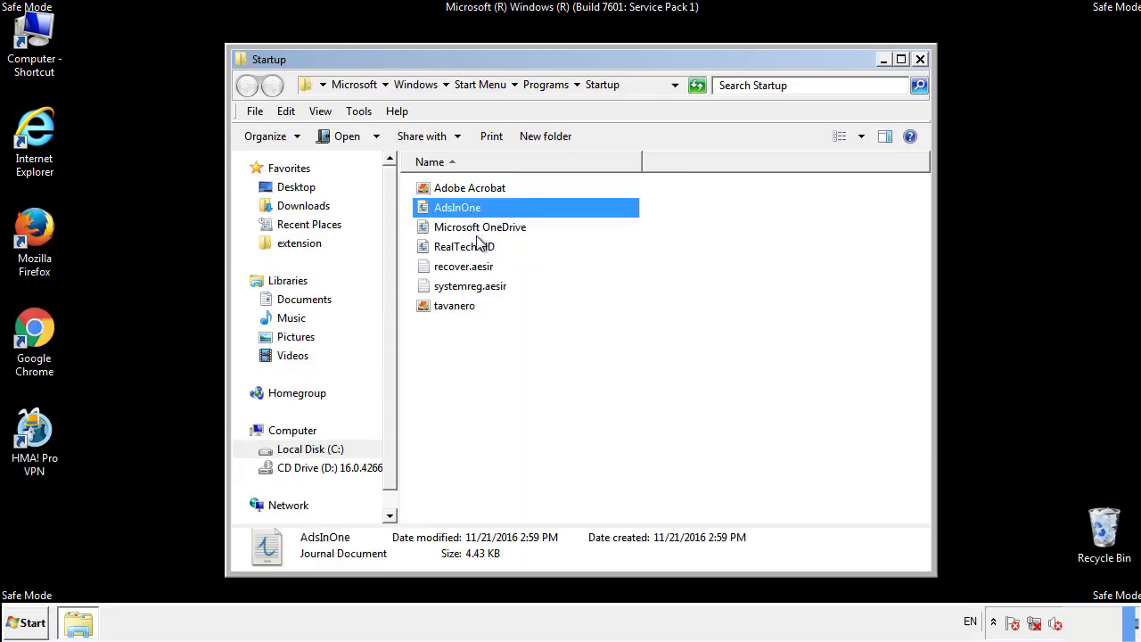
{"action": "left_click", "coordinate": [464, 267], "text": "ctrl"}
{"action": "left_click", "coordinate": [473, 287], "text": "ctrl"}
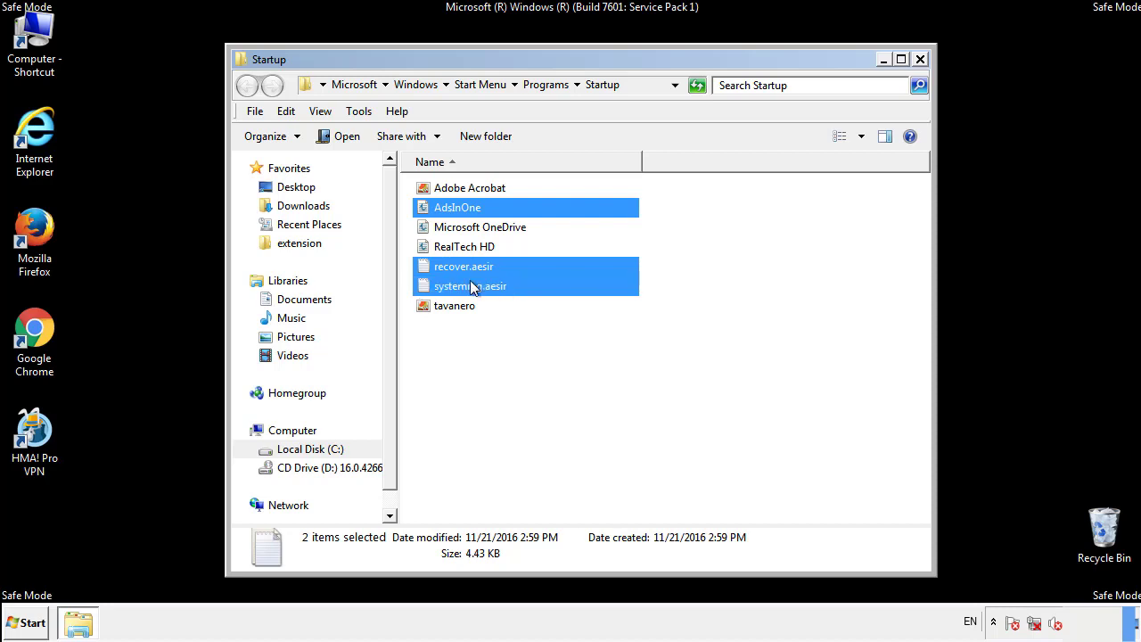
{"action": "left_click", "coordinate": [457, 304], "text": "ctrl"}
{"action": "right_click", "coordinate": [452, 307]}
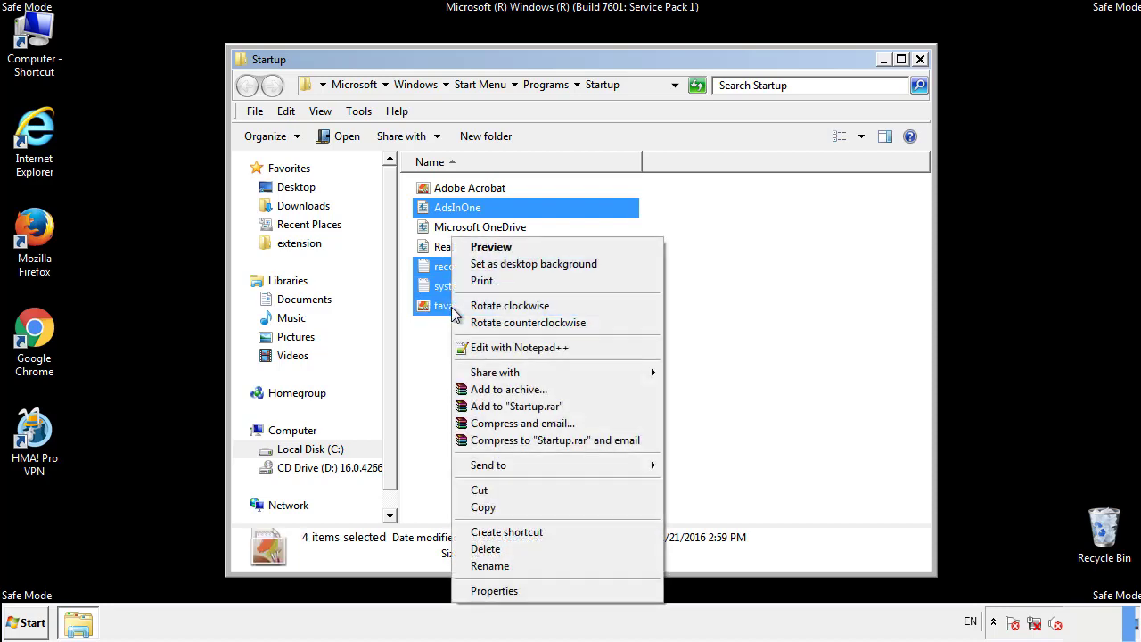
{"action": "left_click", "coordinate": [484, 548]}
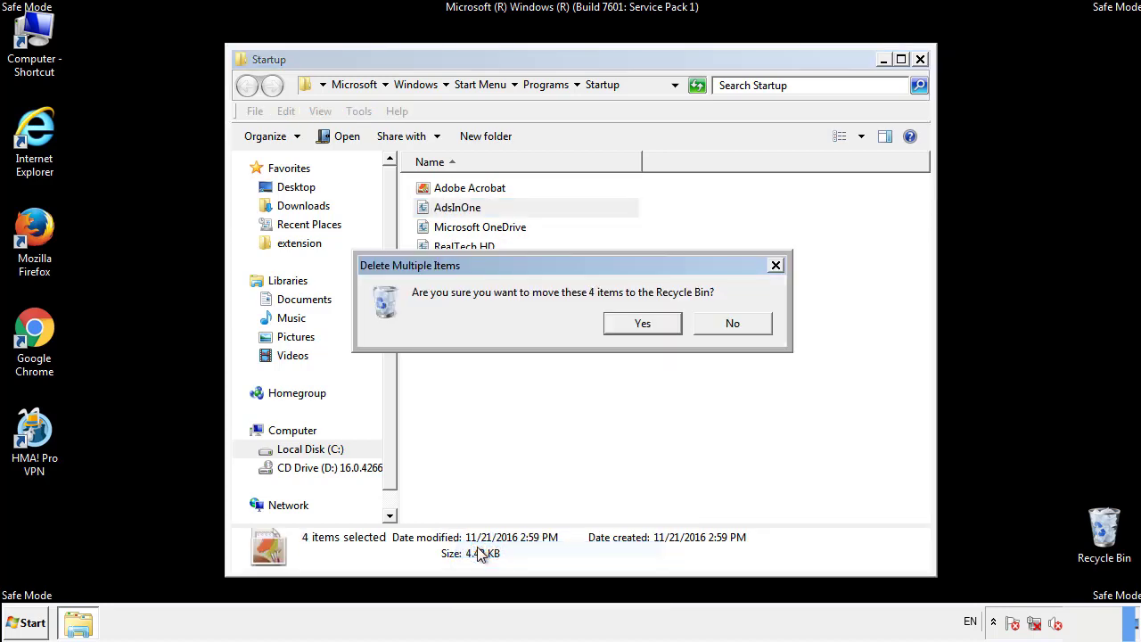
{"action": "left_click", "coordinate": [633, 327]}
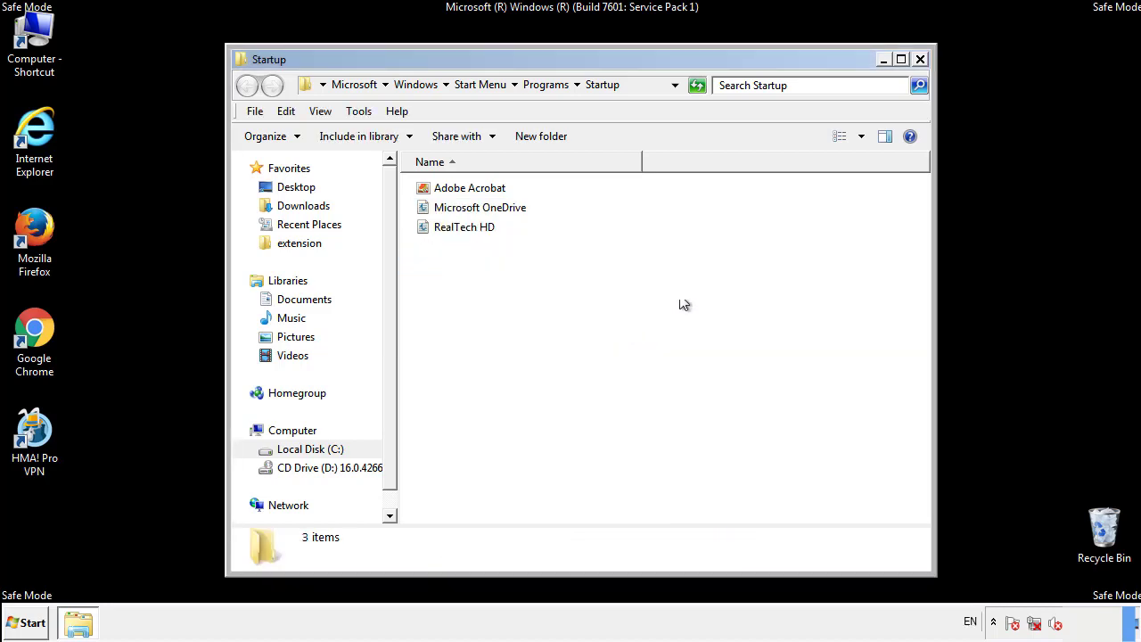
{"action": "left_click", "coordinate": [923, 66]}
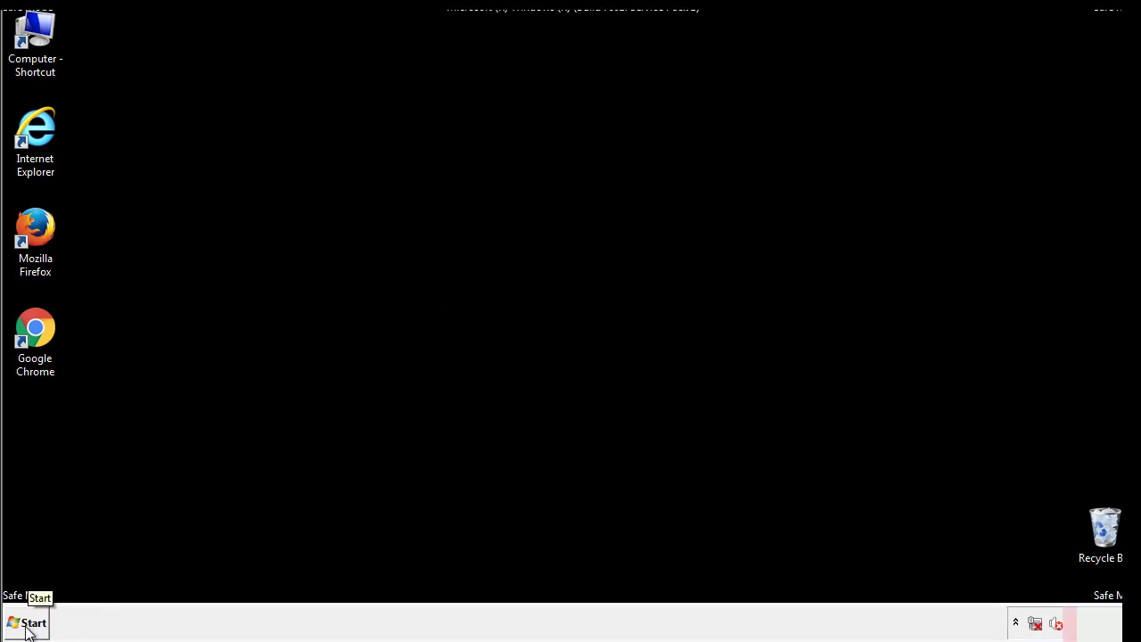
Step: Search for regedit and open the Registry Editor
{"action": "left_click", "coordinate": [27, 628]}
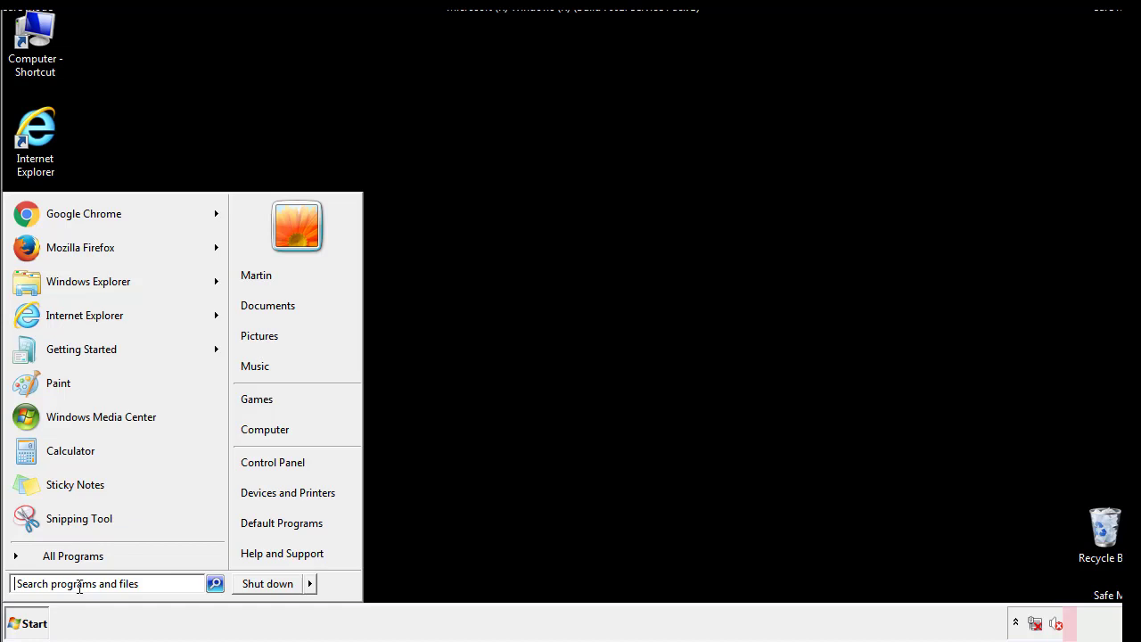
{"action": "type", "text": "reged"}
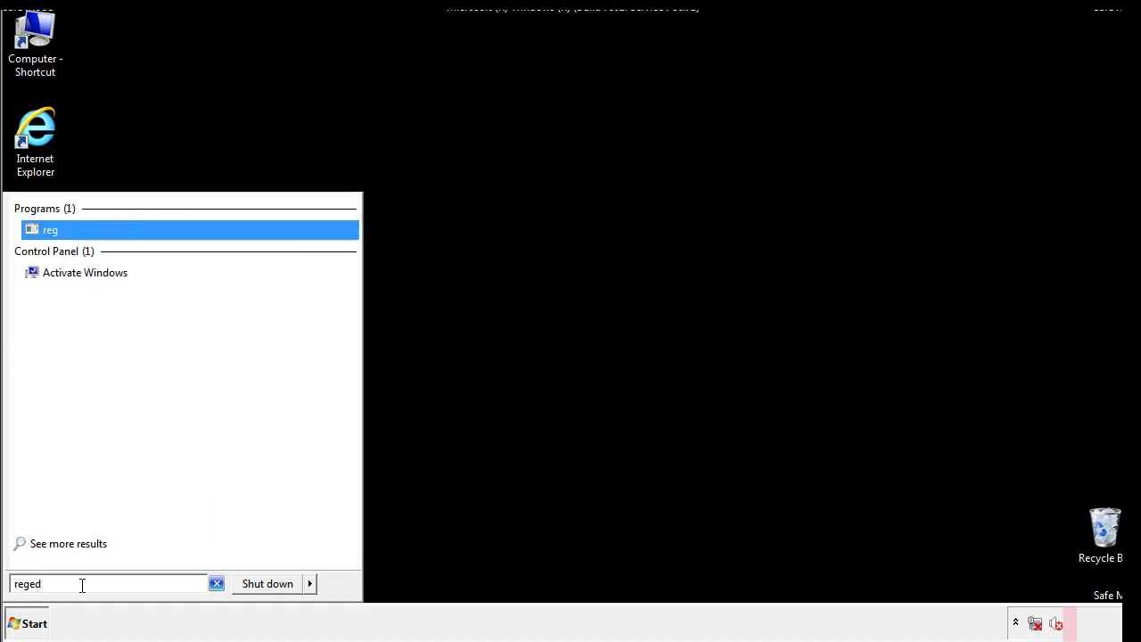
{"action": "type", "text": "it"}
{"action": "key", "text": "Return"}
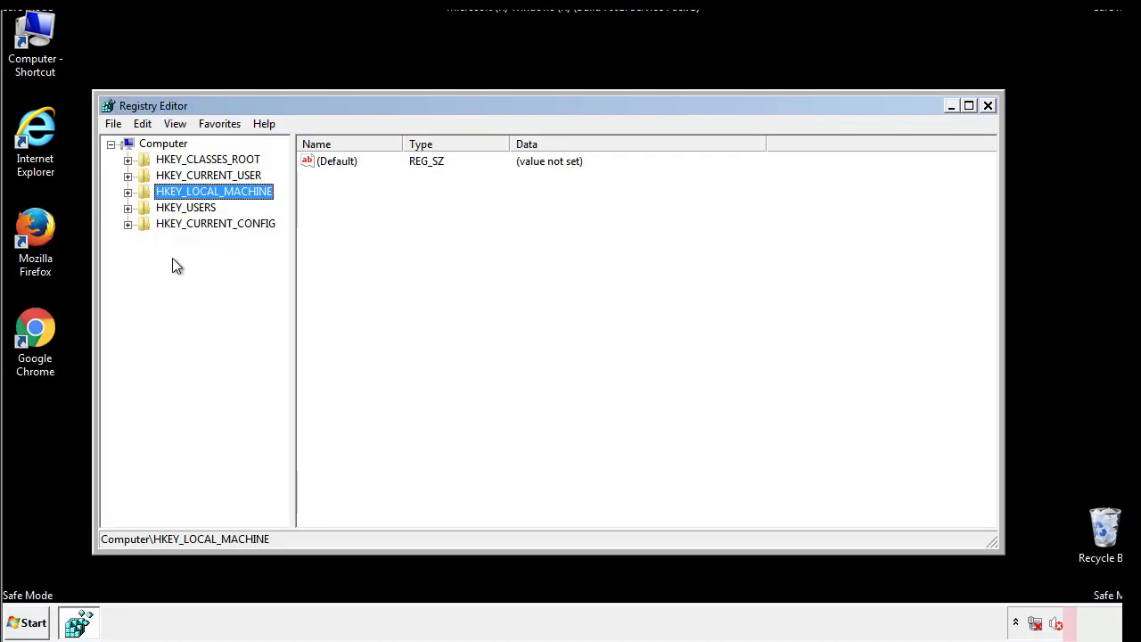
Step: Browse to the registry key HKEY_LOCAL_MACHINE\SOFTWARE\Microsoft\Windows\CurrentVersion\Run
{"action": "left_click", "coordinate": [127, 193]}
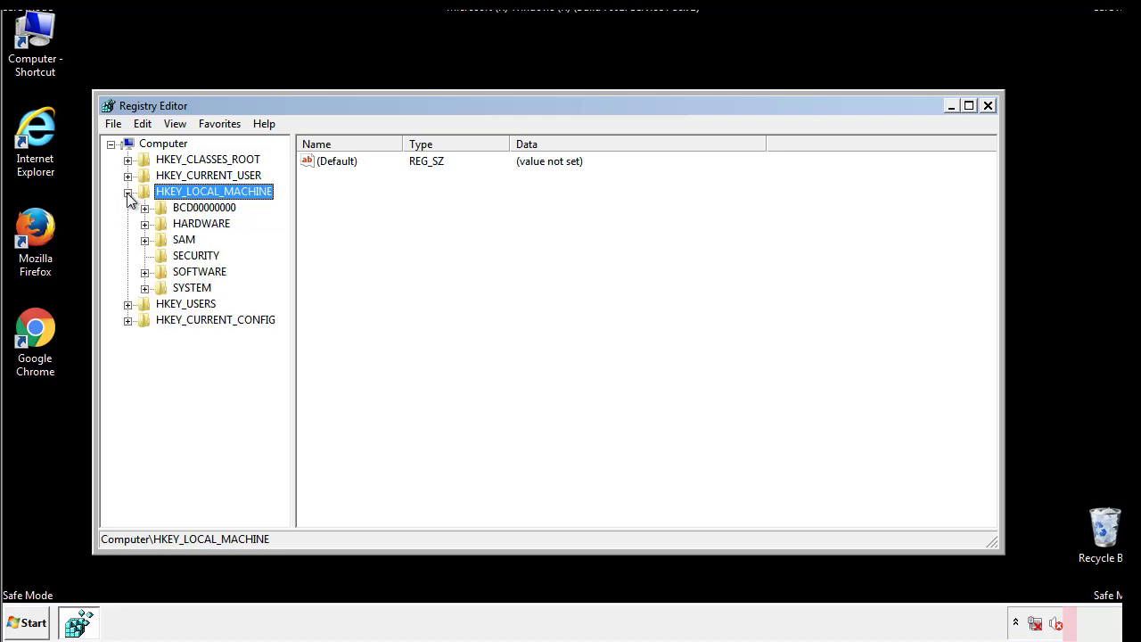
{"action": "left_click", "coordinate": [144, 272]}
{"action": "scroll", "coordinate": [282, 276], "scroll_direction": "down", "scroll_amount": 1}
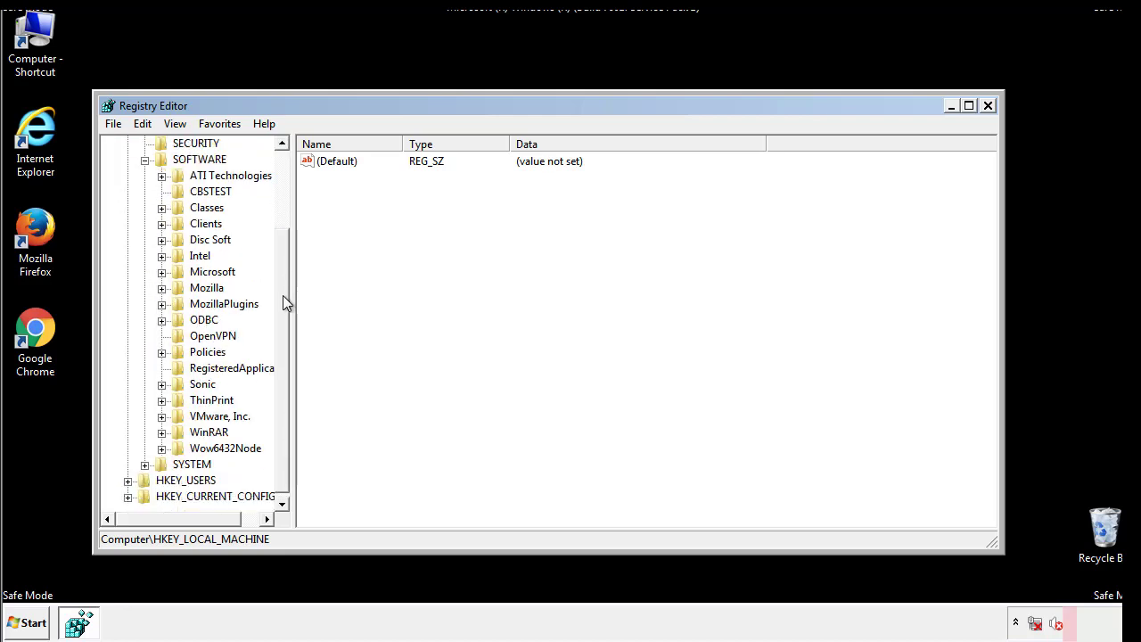
{"action": "left_click", "coordinate": [162, 272]}
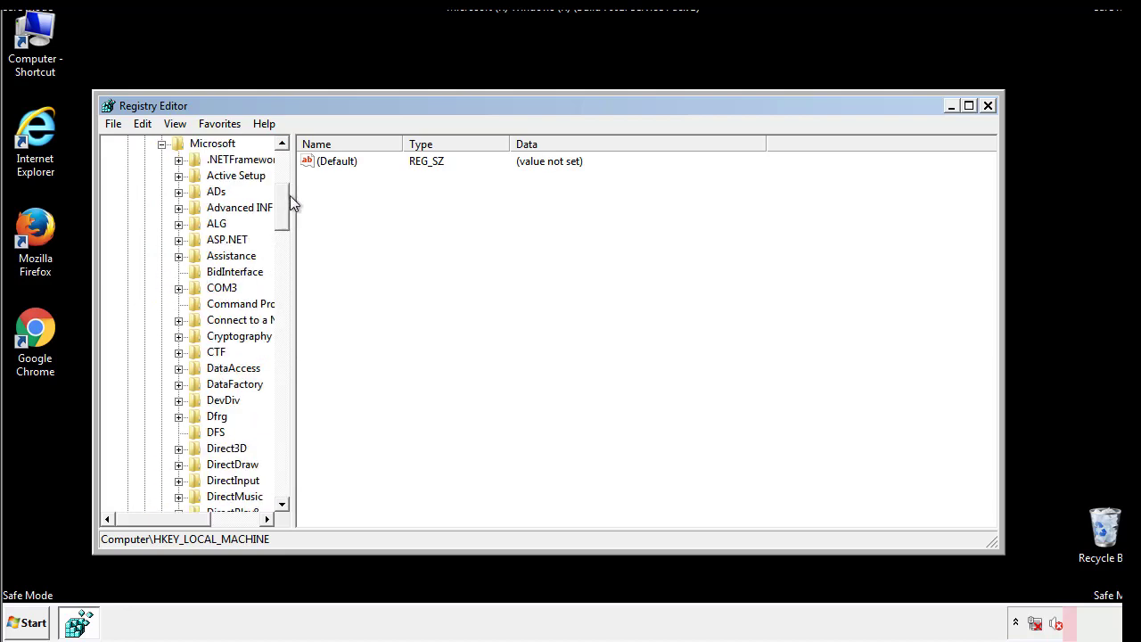
{"action": "mouse_move", "coordinate": [281, 218]}
{"action": "left_mouse_down"}
{"action": "mouse_move", "coordinate": [285, 472]}
{"action": "mouse_move", "coordinate": [285, 459]}
{"action": "left_mouse_up"}
{"action": "left_click", "coordinate": [179, 272]}
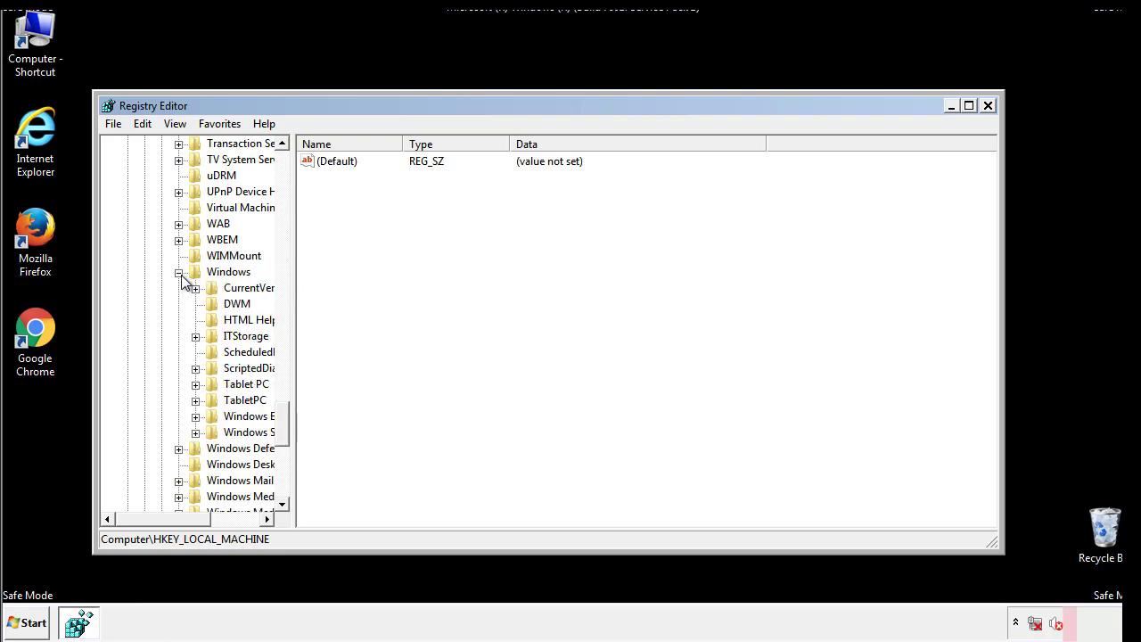
{"action": "left_click_drag", "start_coordinate": [158, 520], "coordinate": [190, 523]}
{"action": "left_click", "coordinate": [147, 288]}
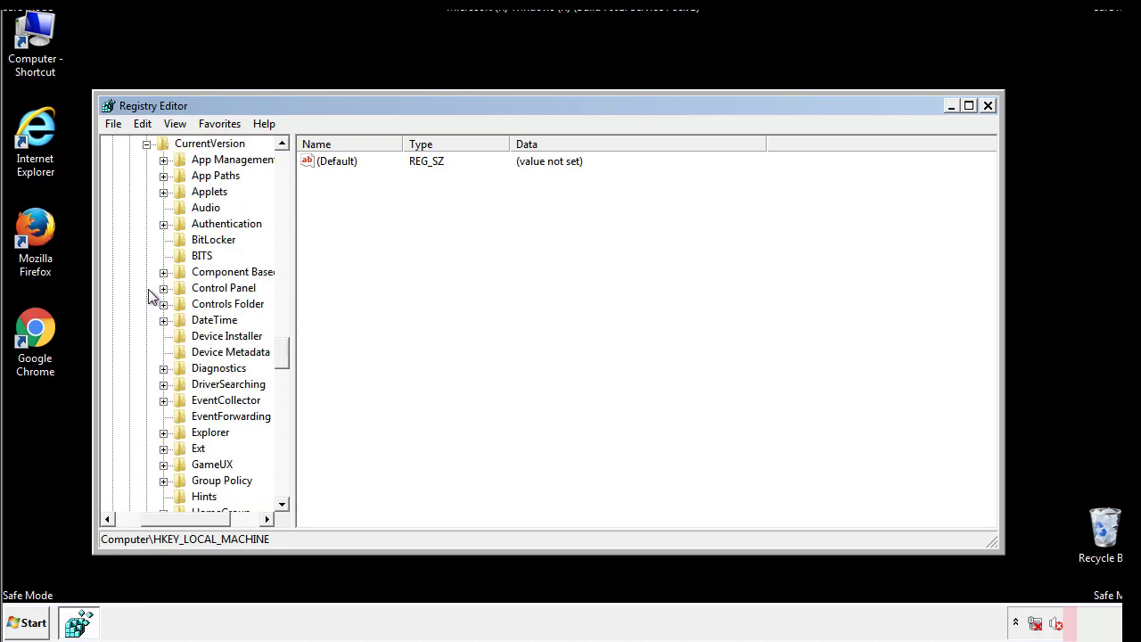
{"action": "left_click_drag", "start_coordinate": [289, 351], "coordinate": [283, 412]}
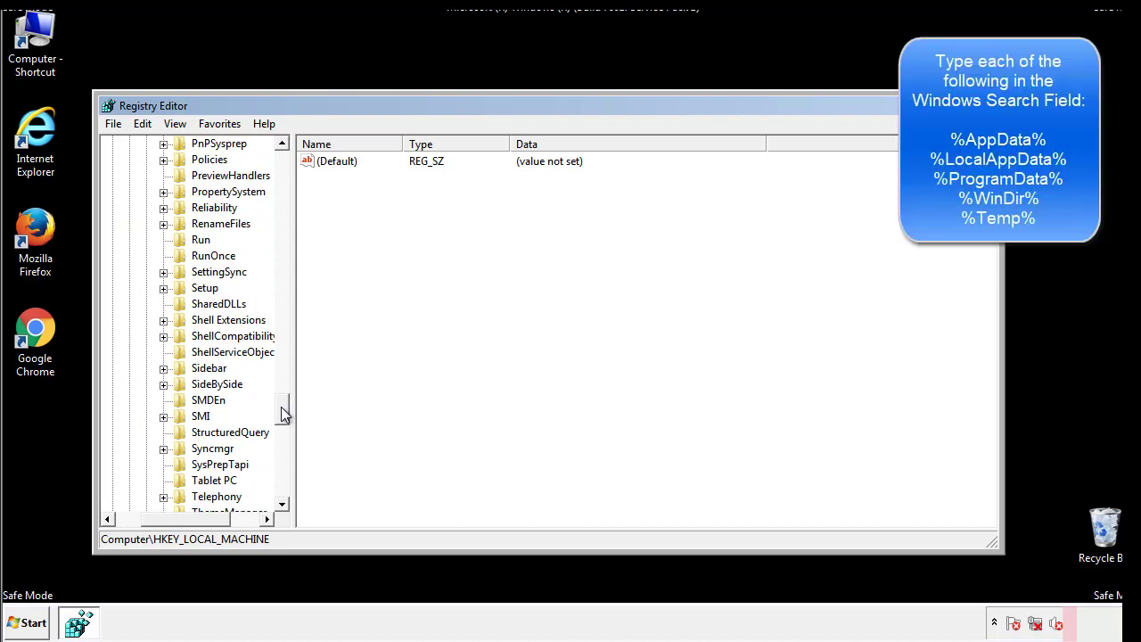
{"action": "left_click", "coordinate": [189, 241]}
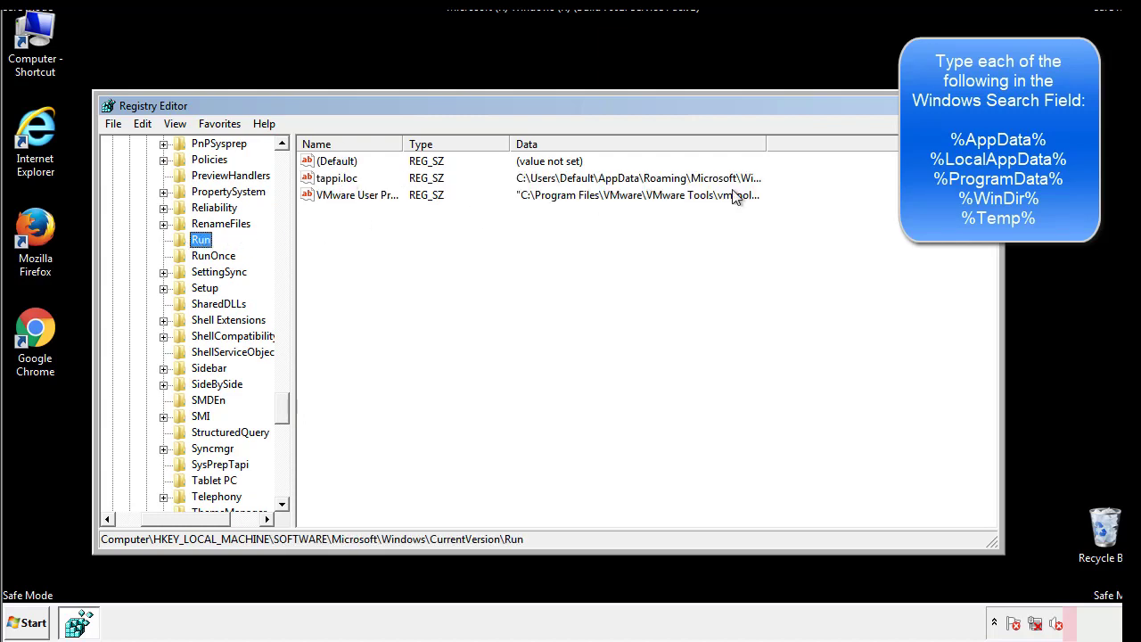
Step: Delete the tappi.loc value from the HKEY_LOCAL_MACHINE Run key
{"action": "left_click", "coordinate": [337, 183]}
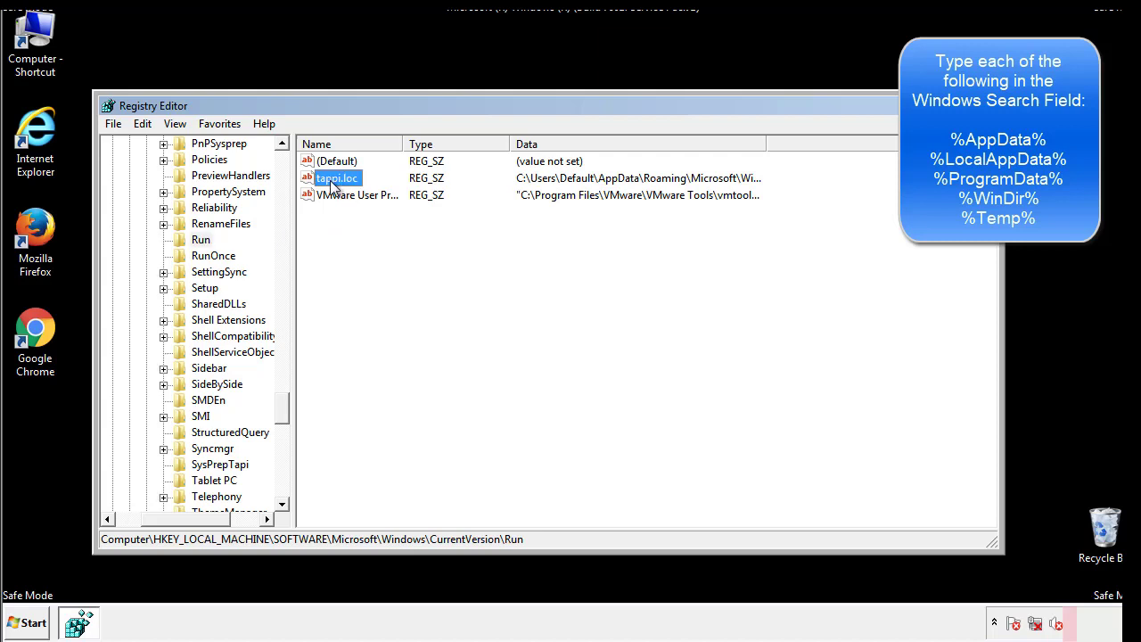
{"action": "right_click", "coordinate": [331, 182]}
{"action": "left_click", "coordinate": [357, 232]}
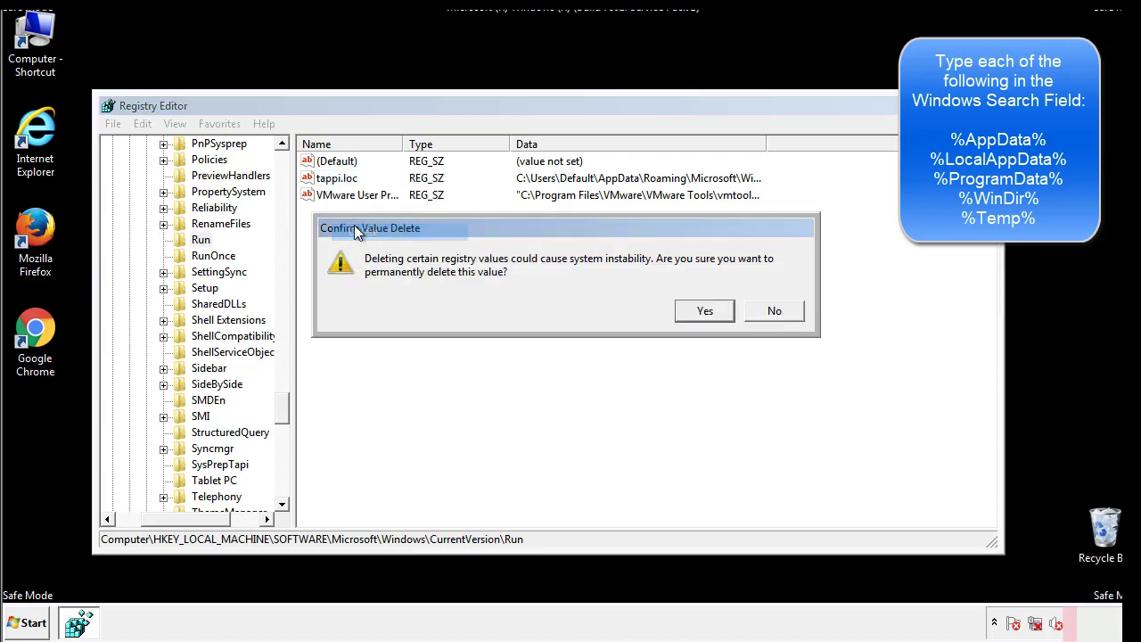
{"action": "left_click", "coordinate": [695, 314]}
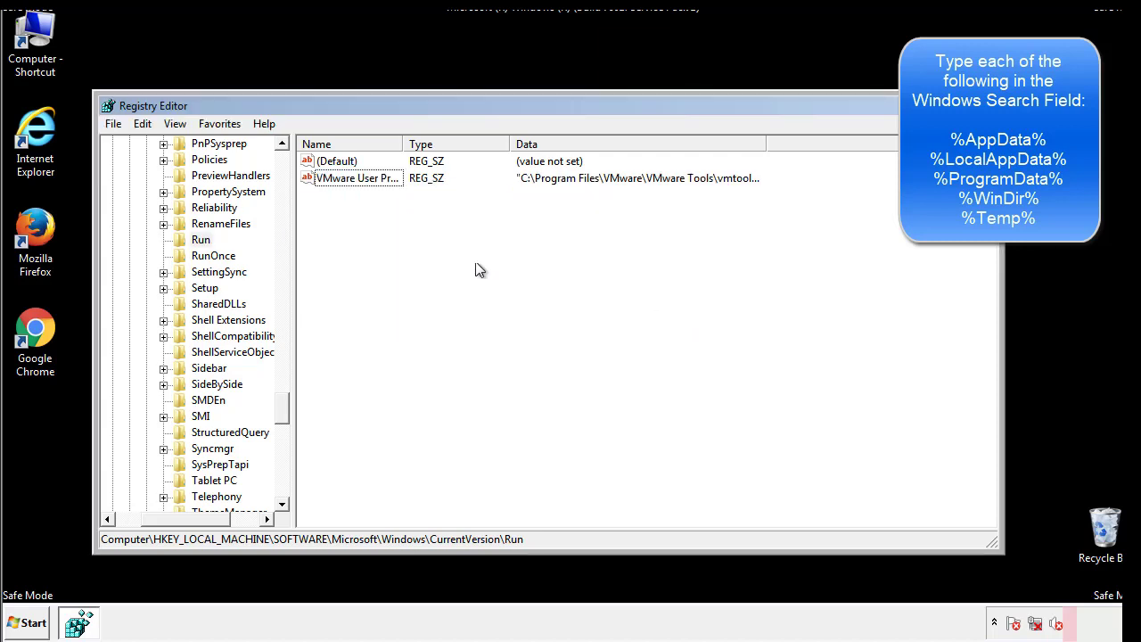
Step: Collapse the HKEY_LOCAL_MACHINE branch of the registry tree
{"action": "left_click_drag", "start_coordinate": [283, 406], "coordinate": [282, 488]}
{"action": "left_click_drag", "start_coordinate": [214, 517], "coordinate": [138, 531]}
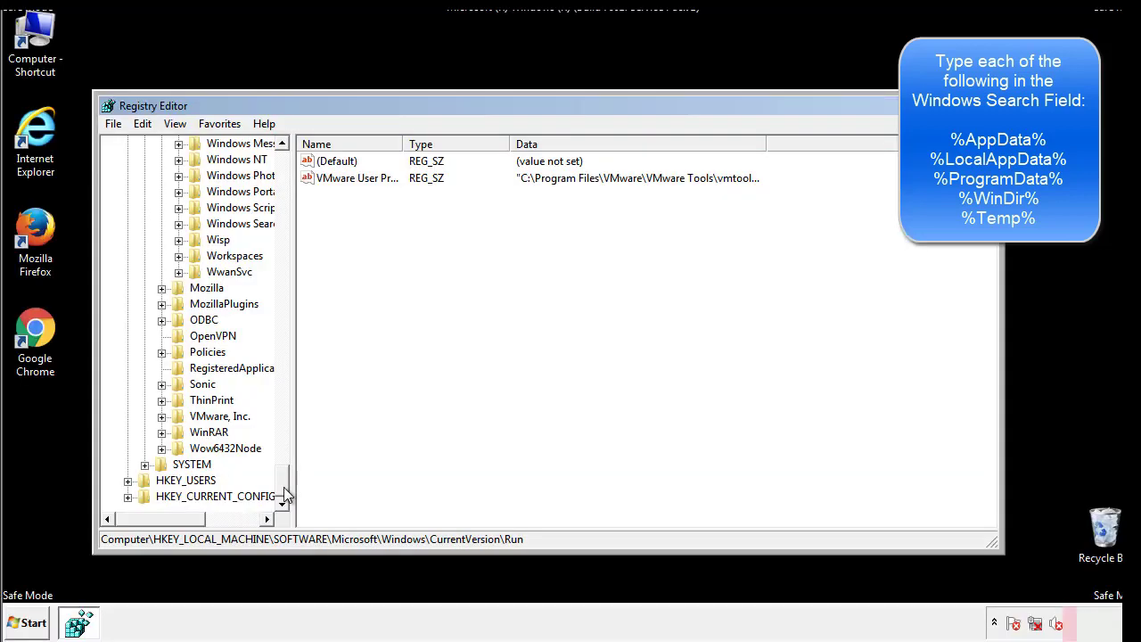
{"action": "left_click_drag", "start_coordinate": [282, 490], "coordinate": [291, 169]}
{"action": "left_click", "coordinate": [127, 191]}
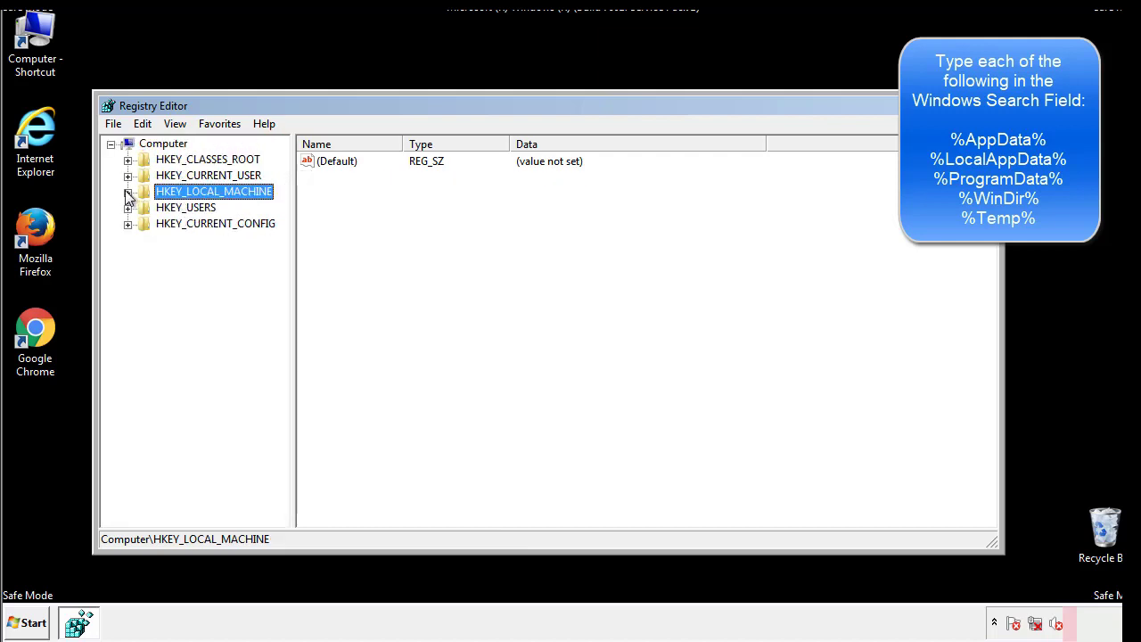
Step: Open the key HKEY_CURRENT_USER\Software\Microsoft\Windows\CurrentVersion\Run and examine its values for suspicious entries
{"action": "left_click", "coordinate": [127, 176]}
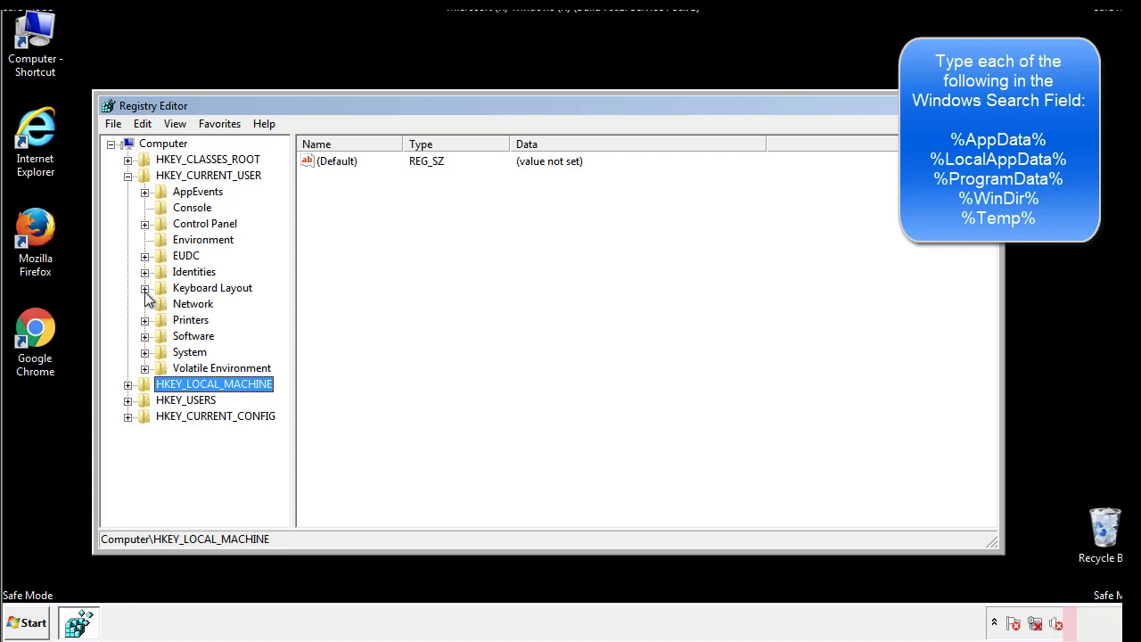
{"action": "left_click", "coordinate": [144, 337]}
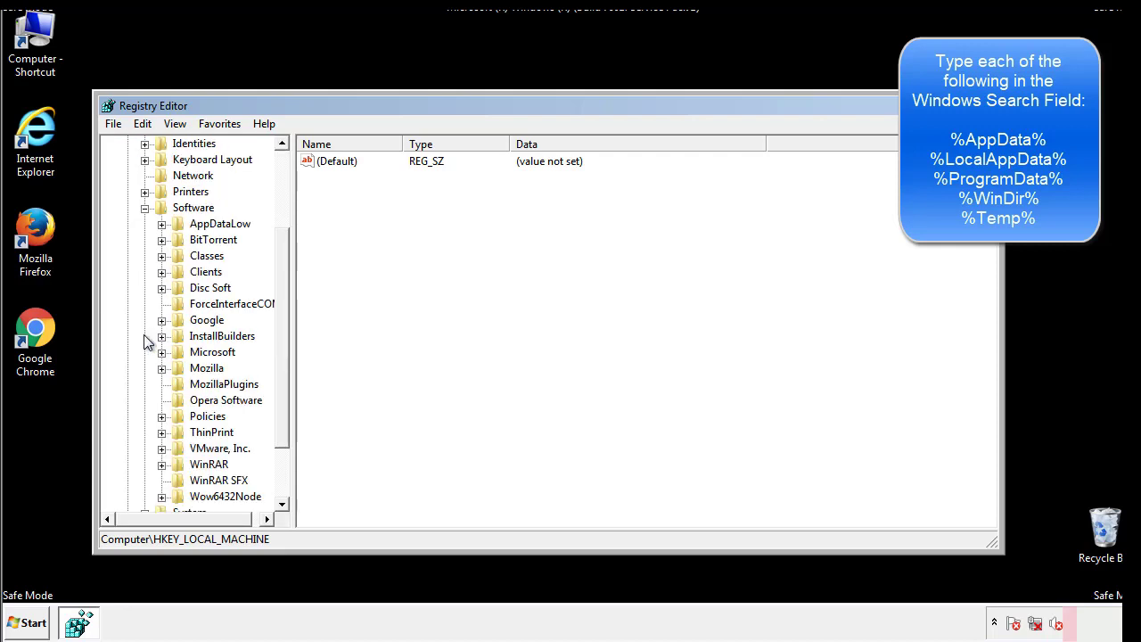
{"action": "left_click_drag", "start_coordinate": [280, 324], "coordinate": [279, 340]}
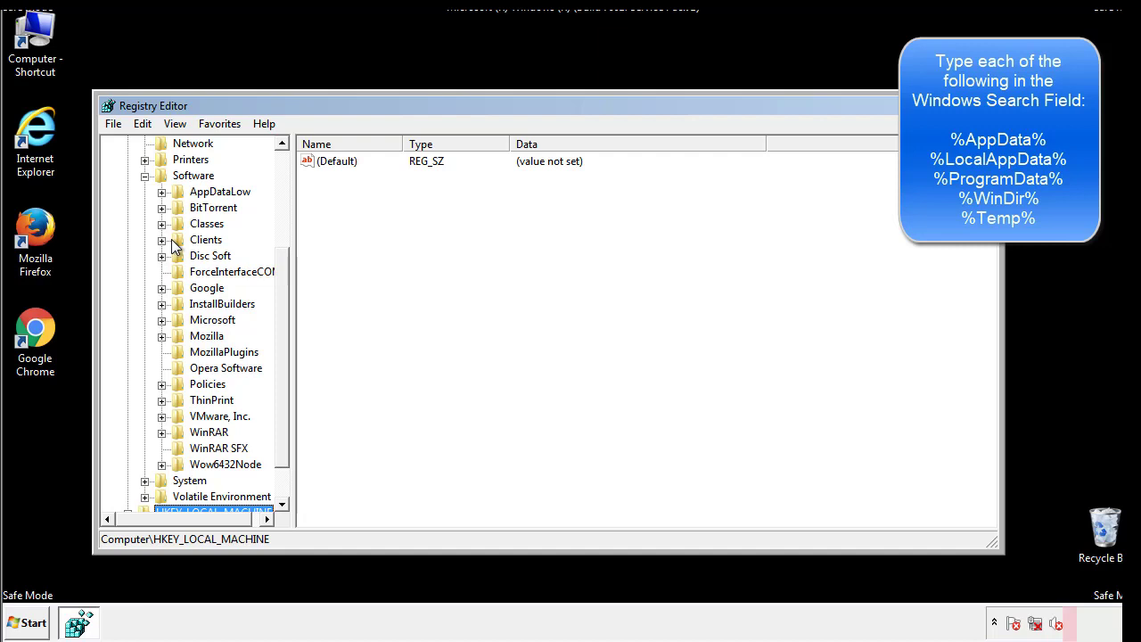
{"action": "left_click", "coordinate": [161, 320]}
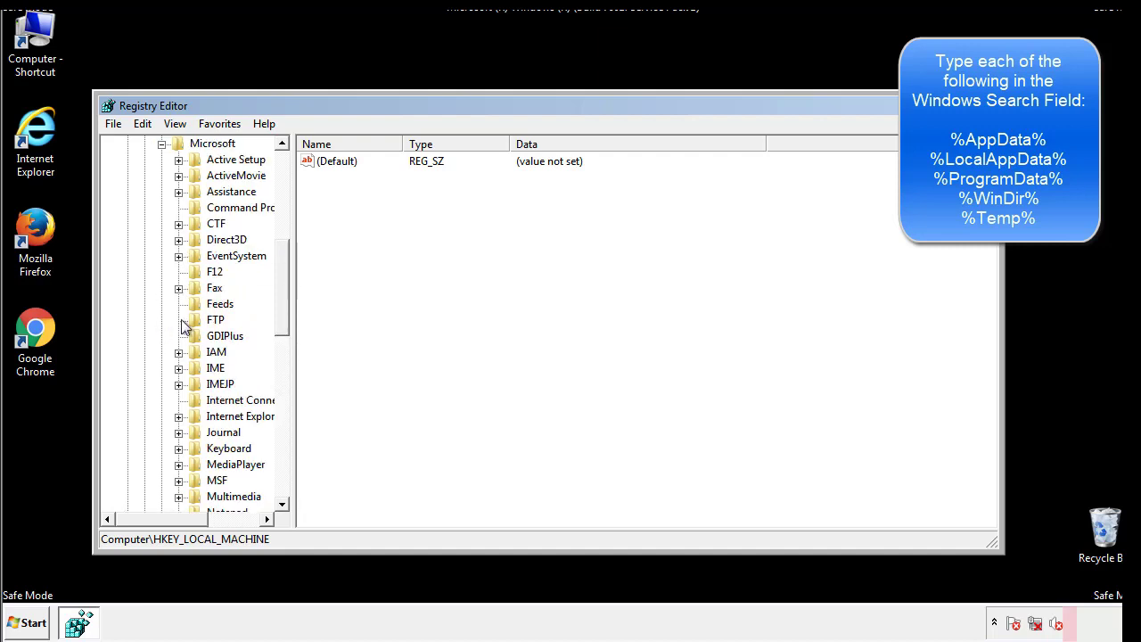
{"action": "left_click_drag", "start_coordinate": [279, 261], "coordinate": [281, 378]}
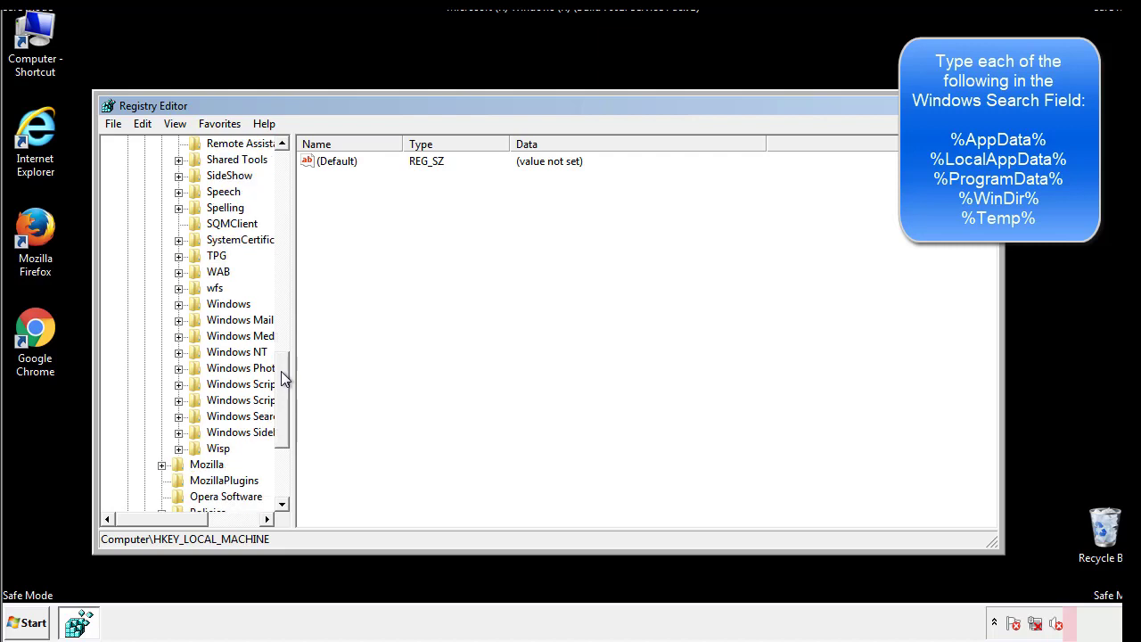
{"action": "left_click", "coordinate": [179, 304]}
{"action": "left_click", "coordinate": [195, 320]}
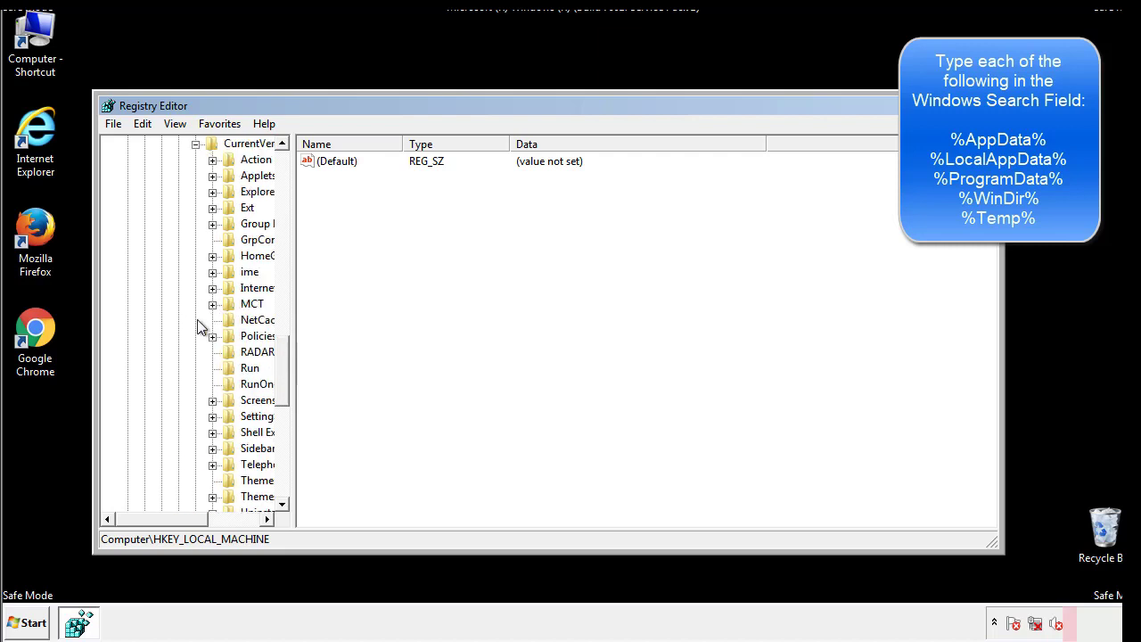
{"action": "left_click_drag", "start_coordinate": [172, 523], "coordinate": [200, 519]}
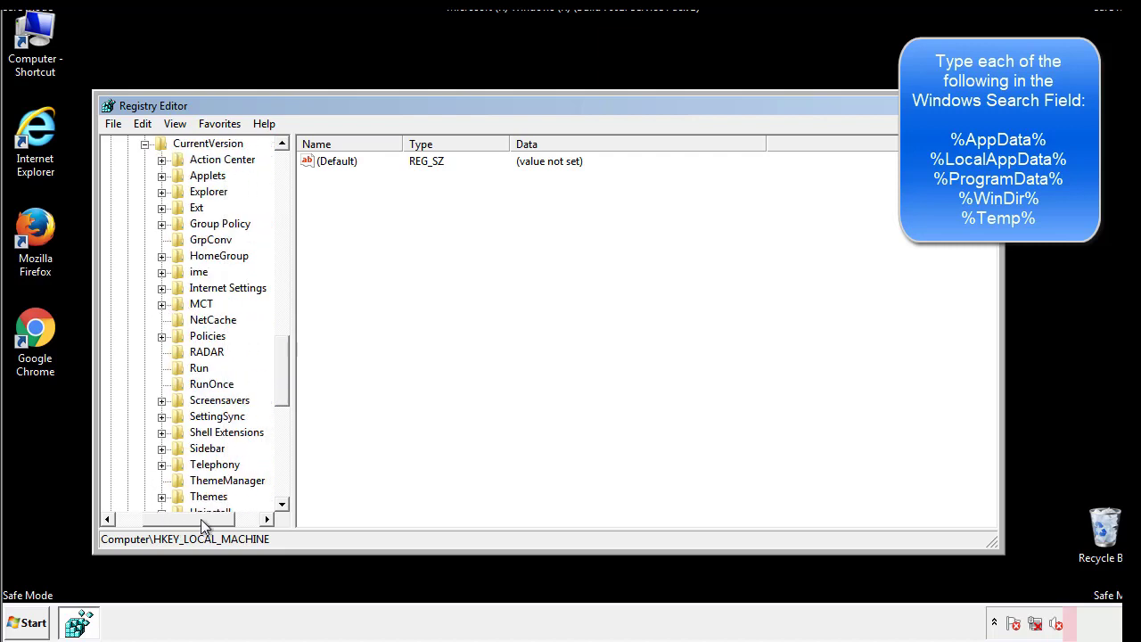
{"action": "left_click", "coordinate": [197, 366]}
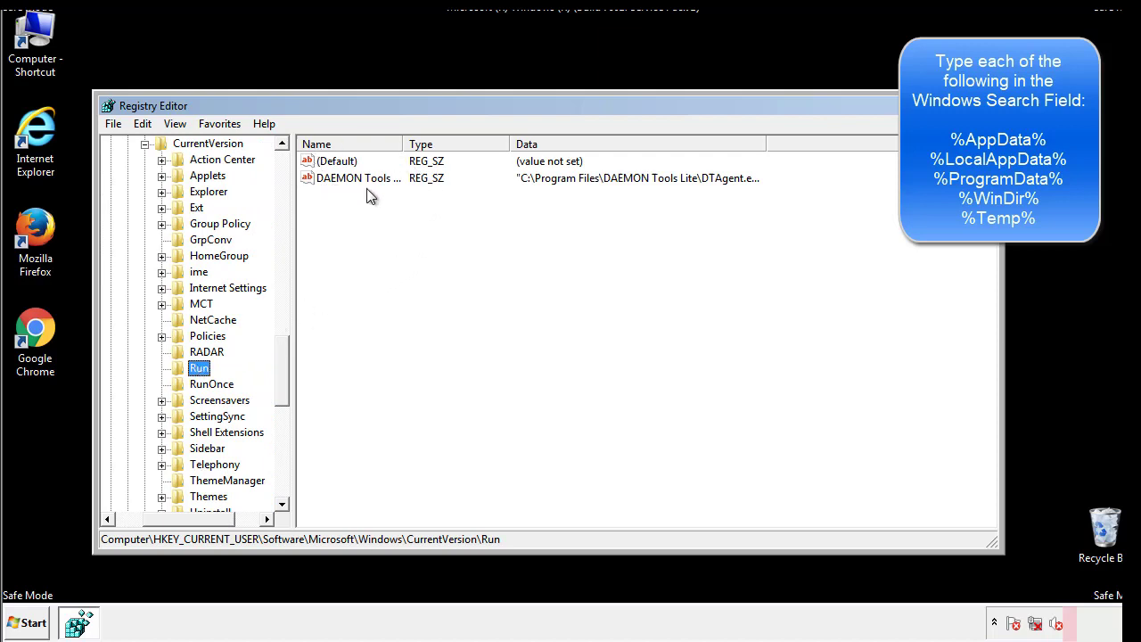
{"action": "left_click", "coordinate": [490, 211]}
{"action": "left_click_drag", "start_coordinate": [332, 259], "coordinate": [374, 202]}
Step: Collapse the Windows key under HKEY_CURRENT_USER\Software\Microsoft and return to the beginning of the registry tree
{"action": "left_click_drag", "start_coordinate": [190, 516], "coordinate": [167, 518]}
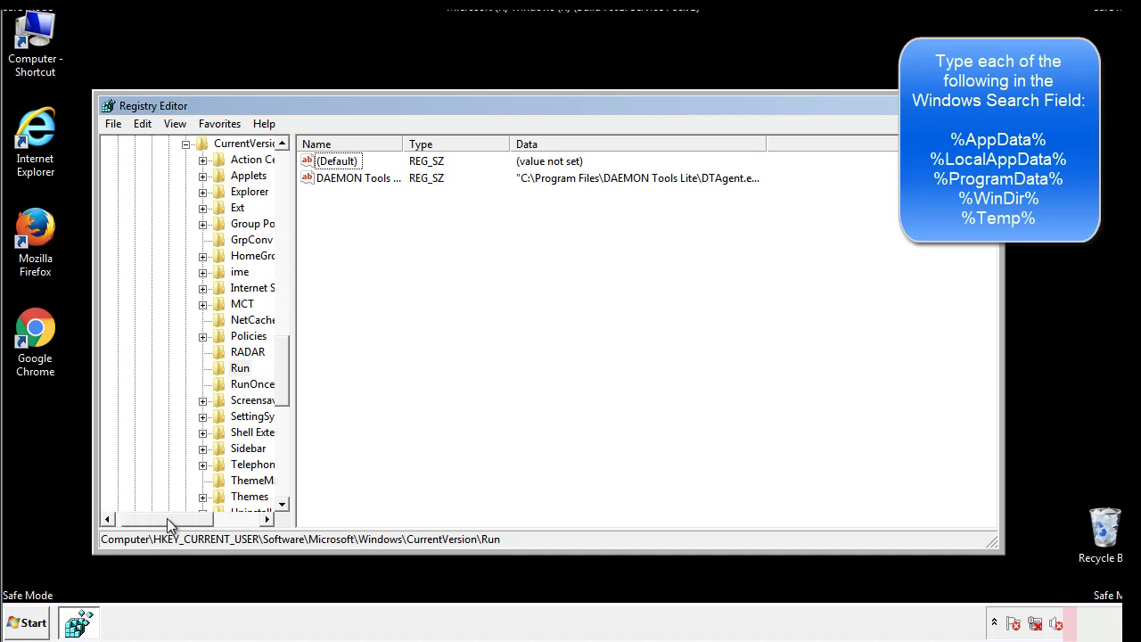
{"action": "left_click_drag", "start_coordinate": [284, 391], "coordinate": [282, 372]}
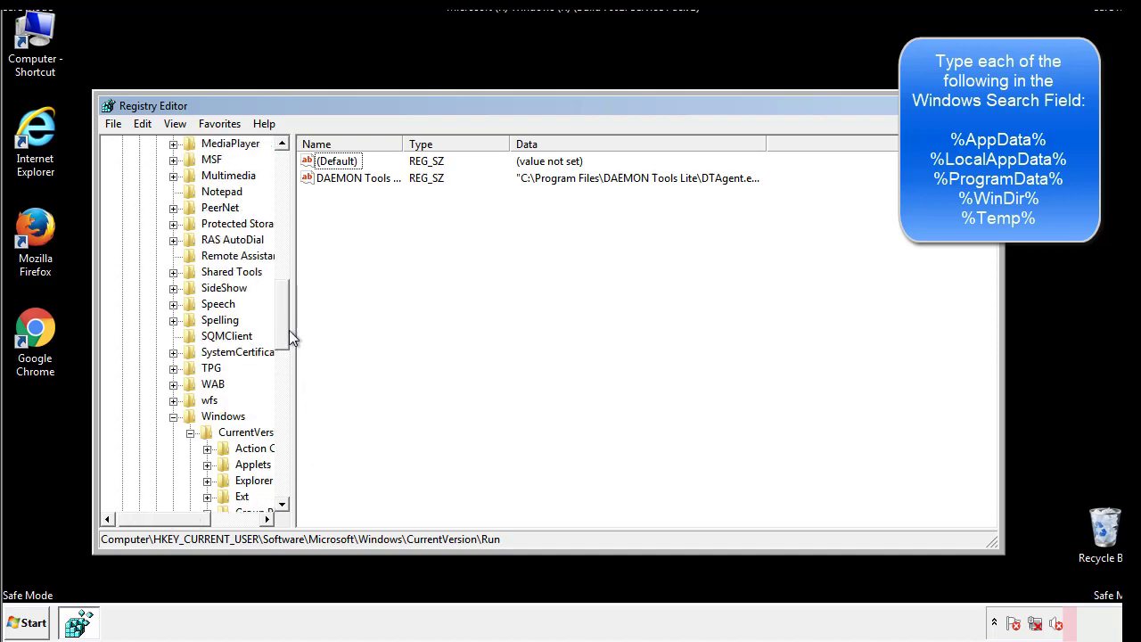
{"action": "left_click", "coordinate": [174, 417]}
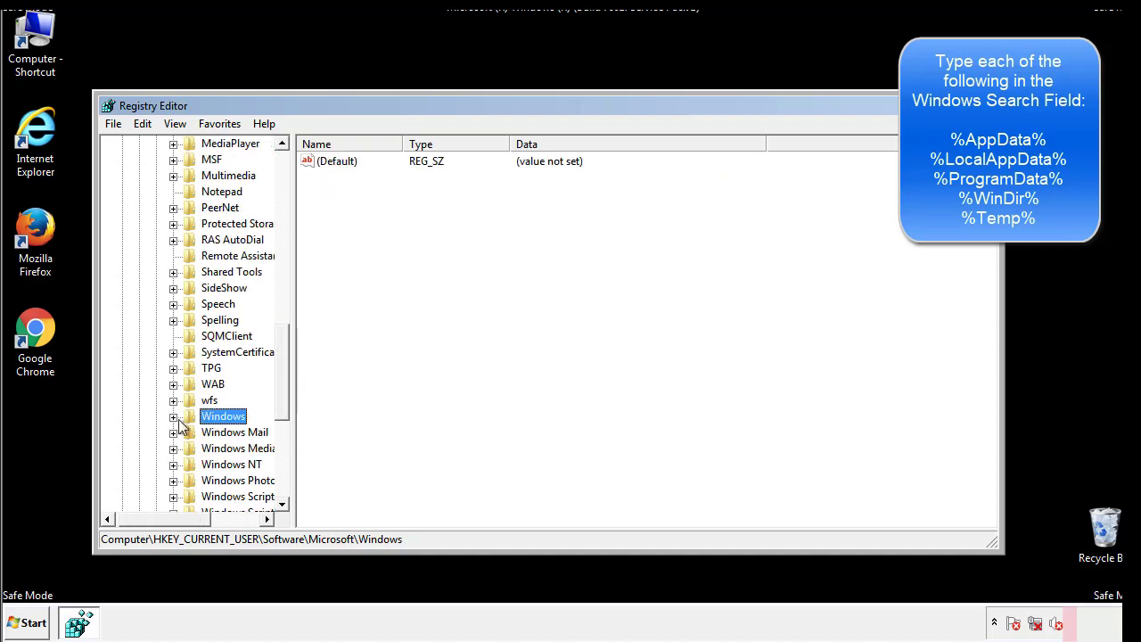
{"action": "left_click_drag", "start_coordinate": [286, 396], "coordinate": [287, 220]}
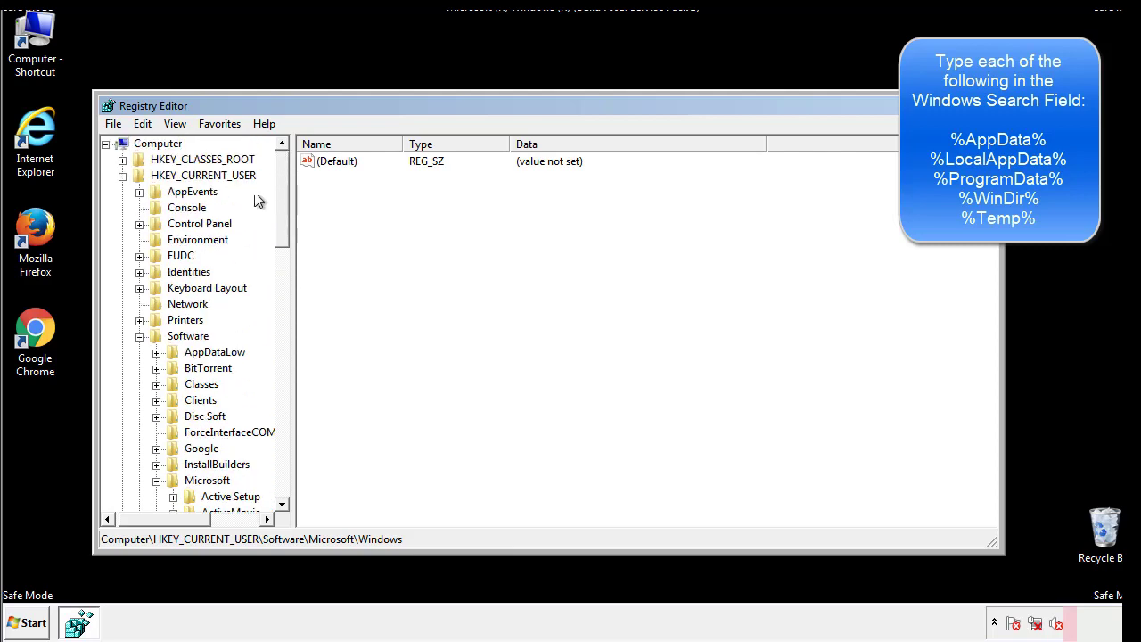
Step: Search the registry's keys, values and data for %appdata% and %temp%
{"action": "left_click", "coordinate": [148, 125]}
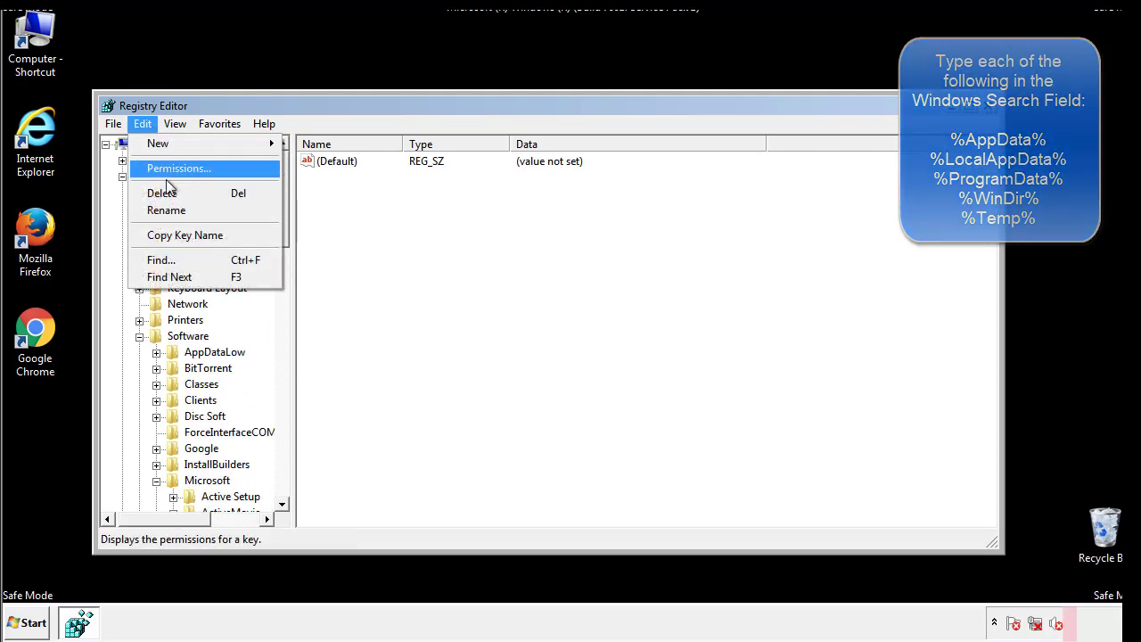
{"action": "left_click", "coordinate": [160, 259]}
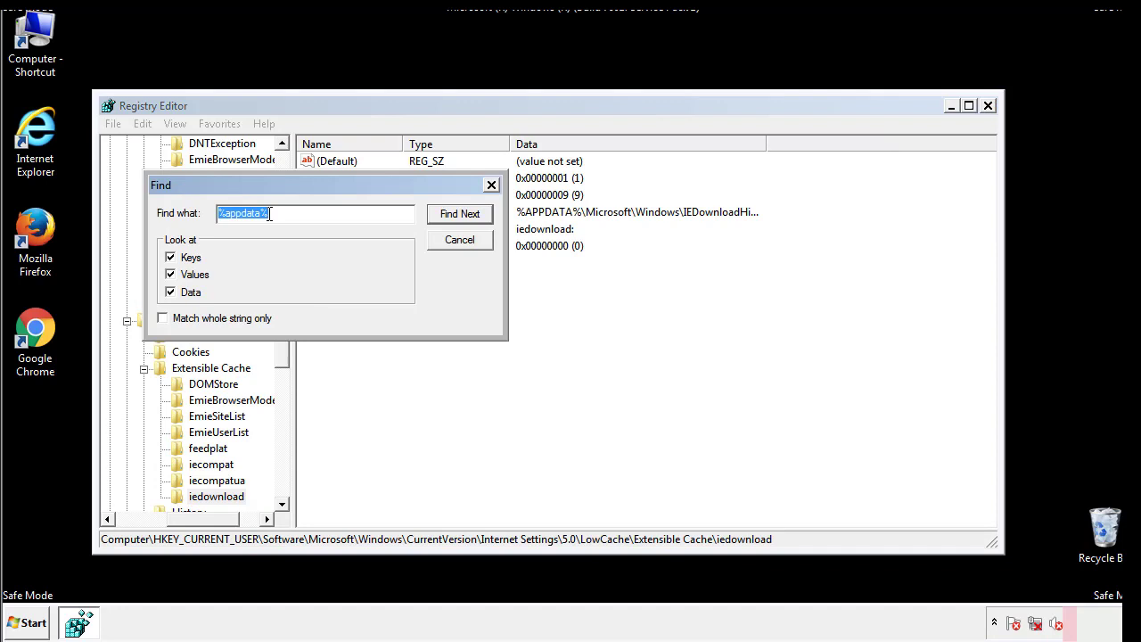
{"action": "type", "text": "%temp%"}
{"action": "key", "text": "Return"}
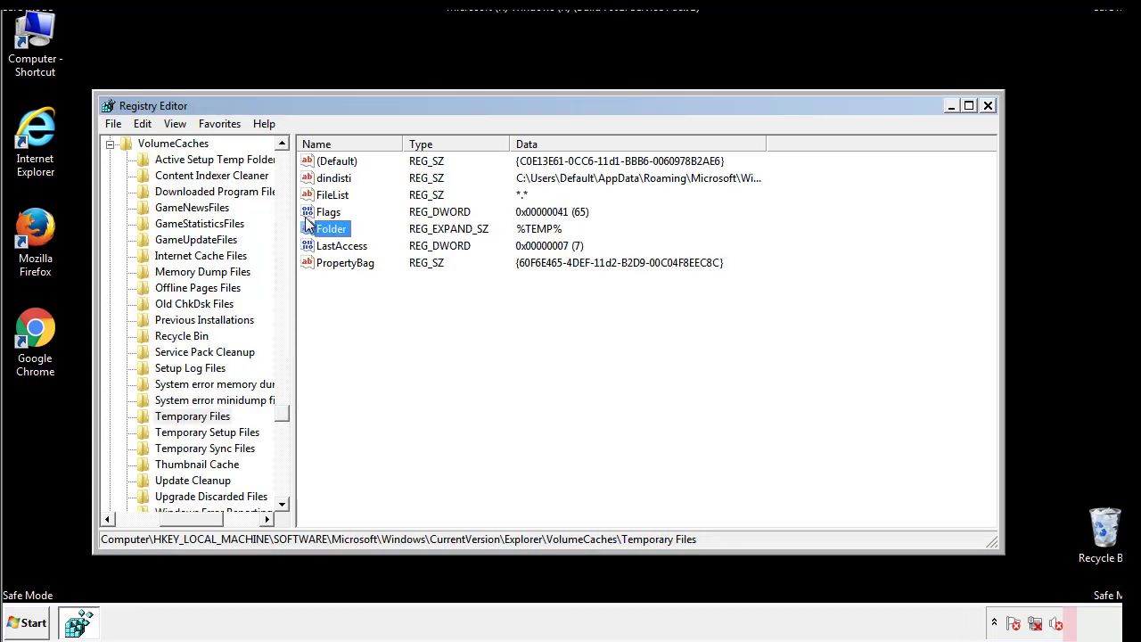
Step: Delete all the values of the Temporary Files key under VolumeCaches and close the Registry Editor
{"action": "left_click", "coordinate": [471, 312]}
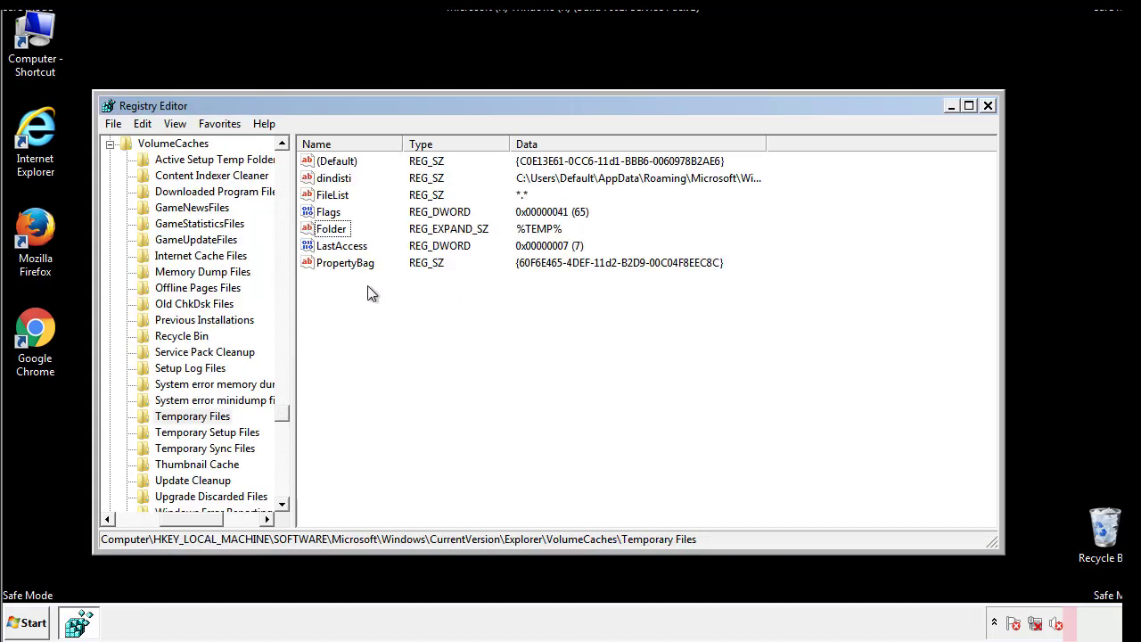
{"action": "left_click", "coordinate": [339, 263]}
{"action": "left_click_drag", "start_coordinate": [338, 258], "coordinate": [324, 166]}
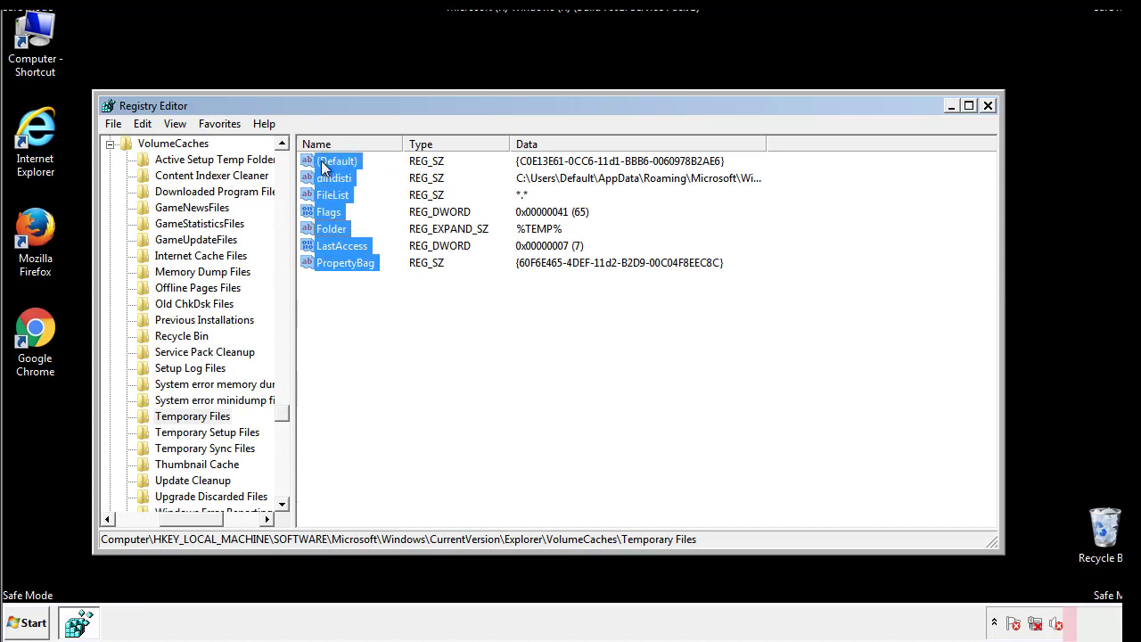
{"action": "right_click", "coordinate": [323, 166]}
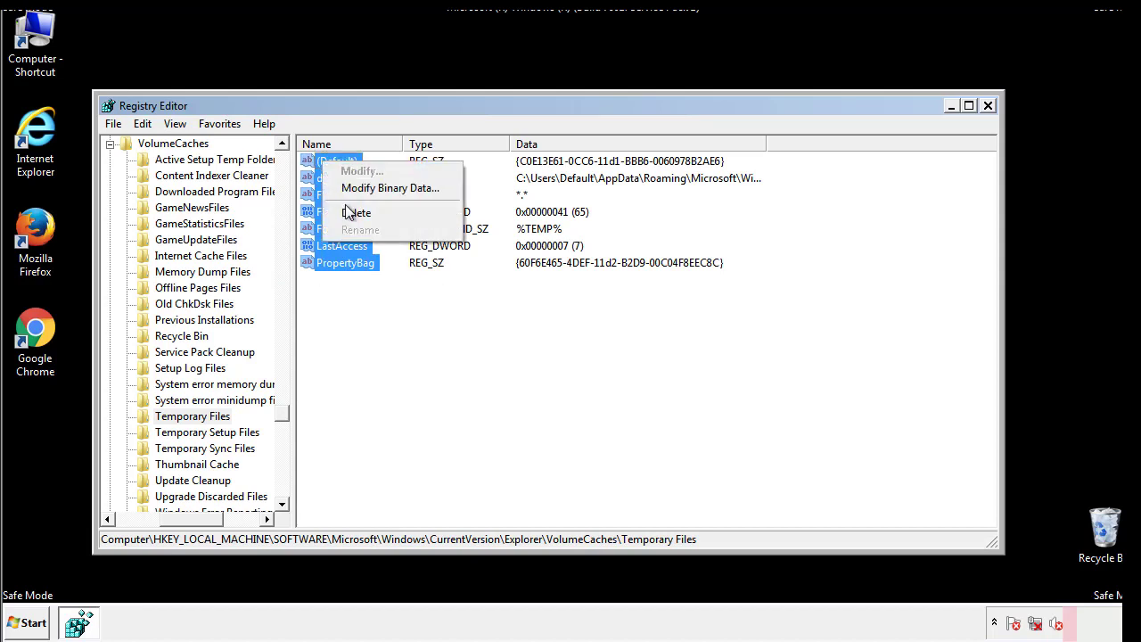
{"action": "left_click", "coordinate": [349, 214]}
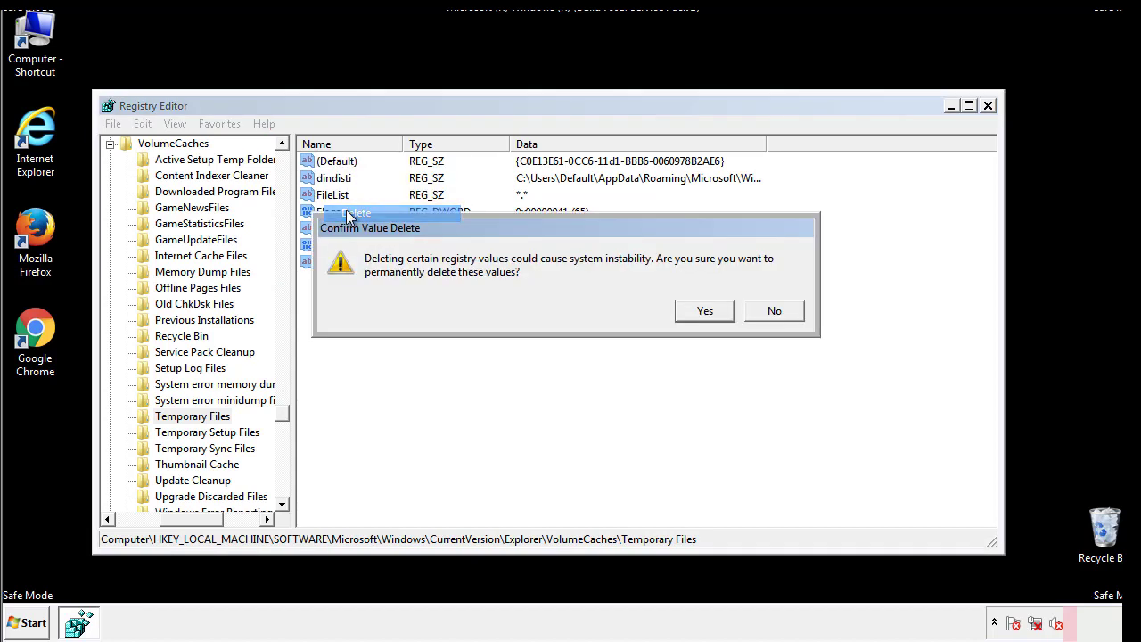
{"action": "left_click", "coordinate": [716, 311]}
{"action": "left_click", "coordinate": [398, 220]}
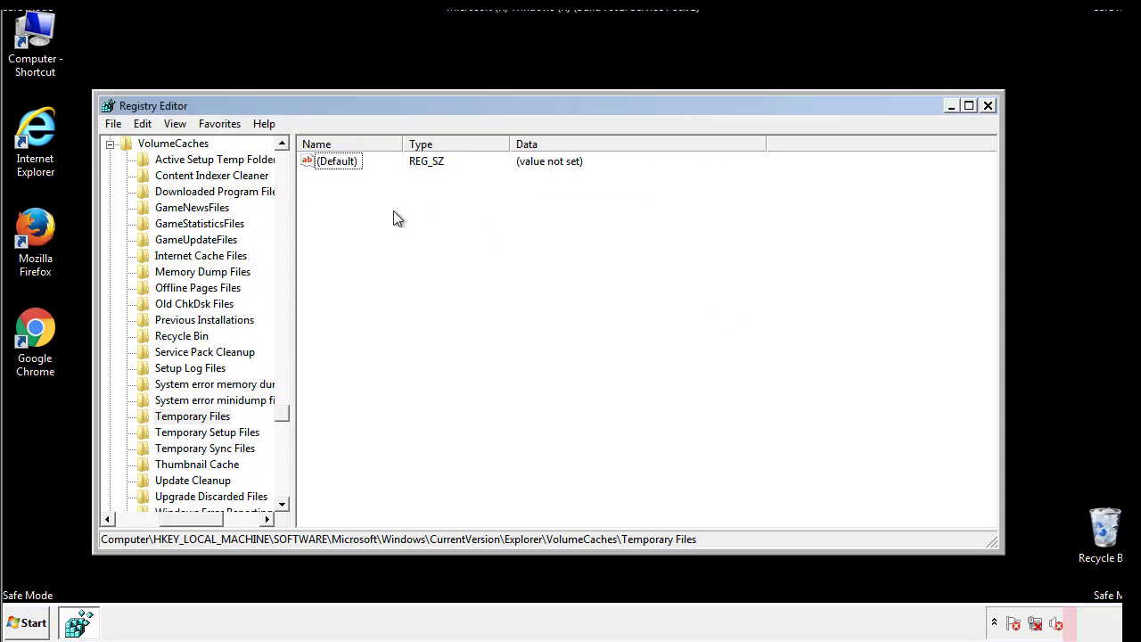
{"action": "left_click", "coordinate": [989, 107]}
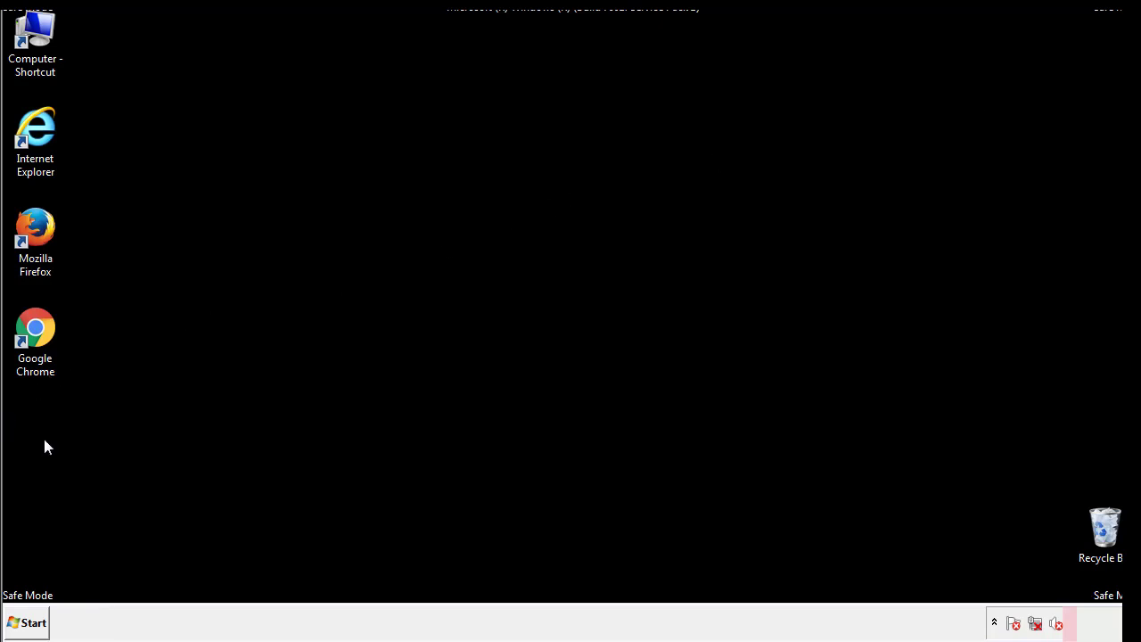
Step: Search for msconfig and launch it to open System Configuration
{"action": "left_click", "coordinate": [22, 622]}
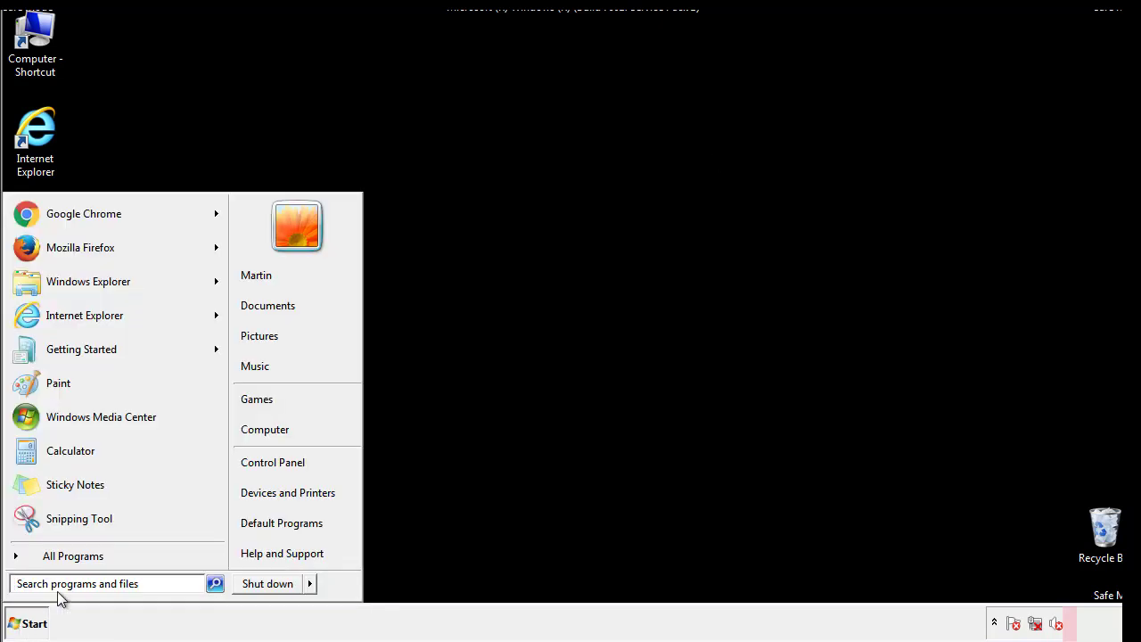
{"action": "type", "text": "mscon"}
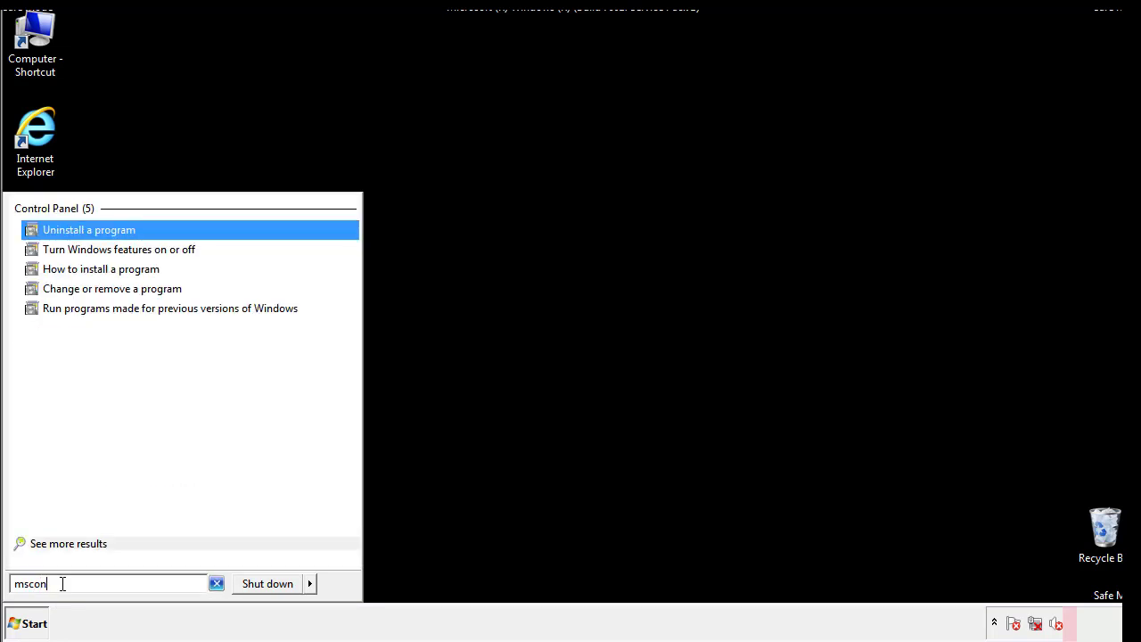
{"action": "type", "text": "fig"}
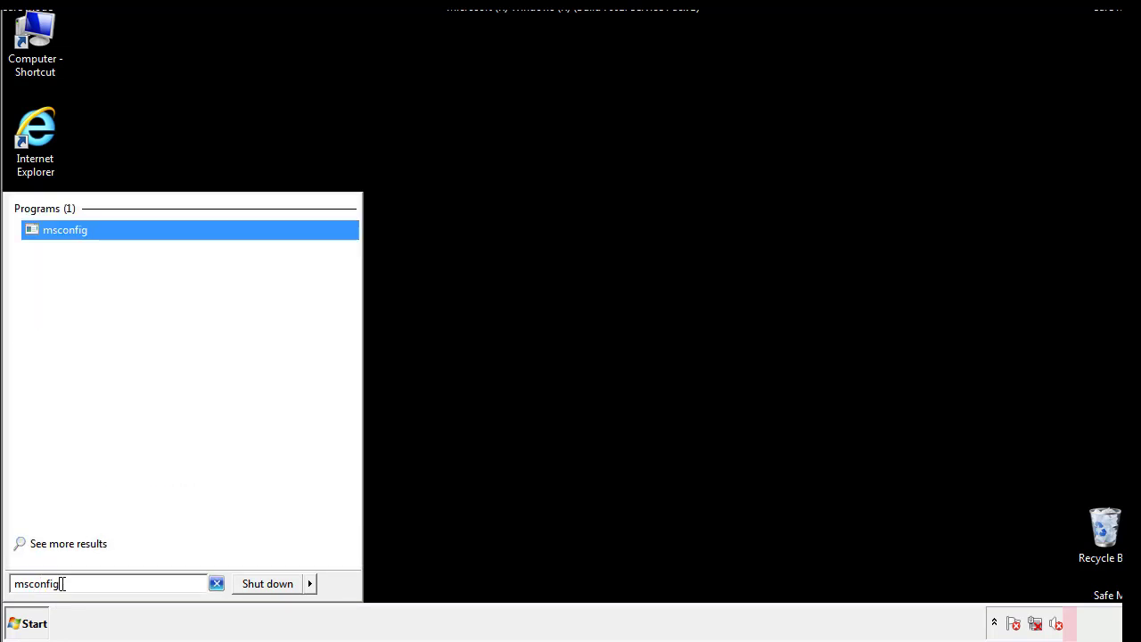
{"action": "key", "text": "Return"}
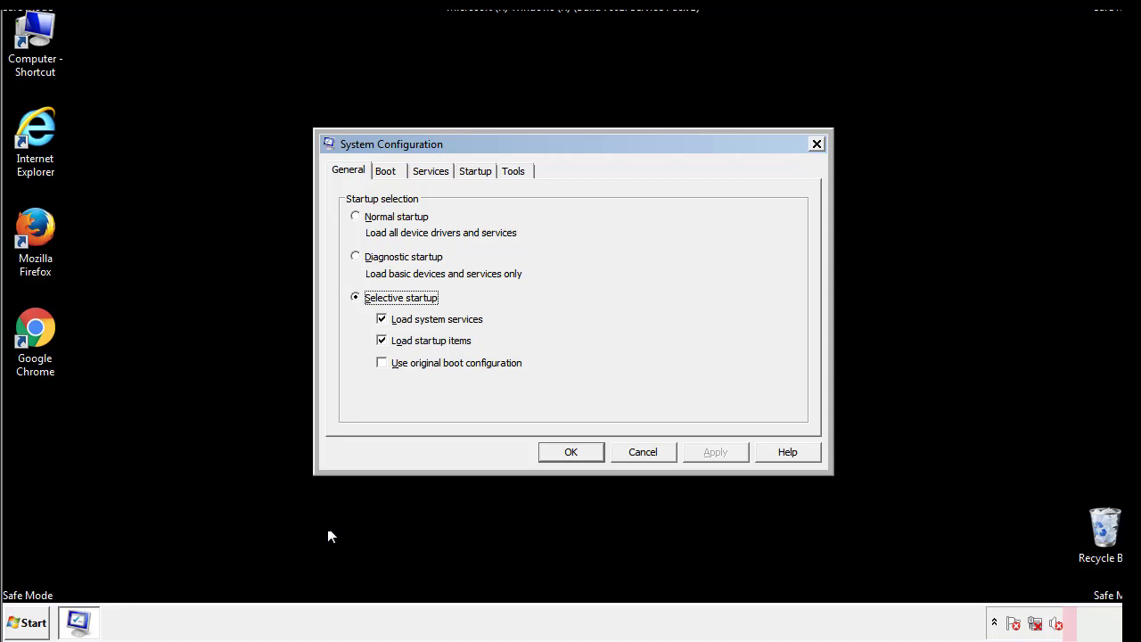
Step: Turn off Safe boot in the boot options, apply the change and restart the computer
{"action": "left_click", "coordinate": [386, 171]}
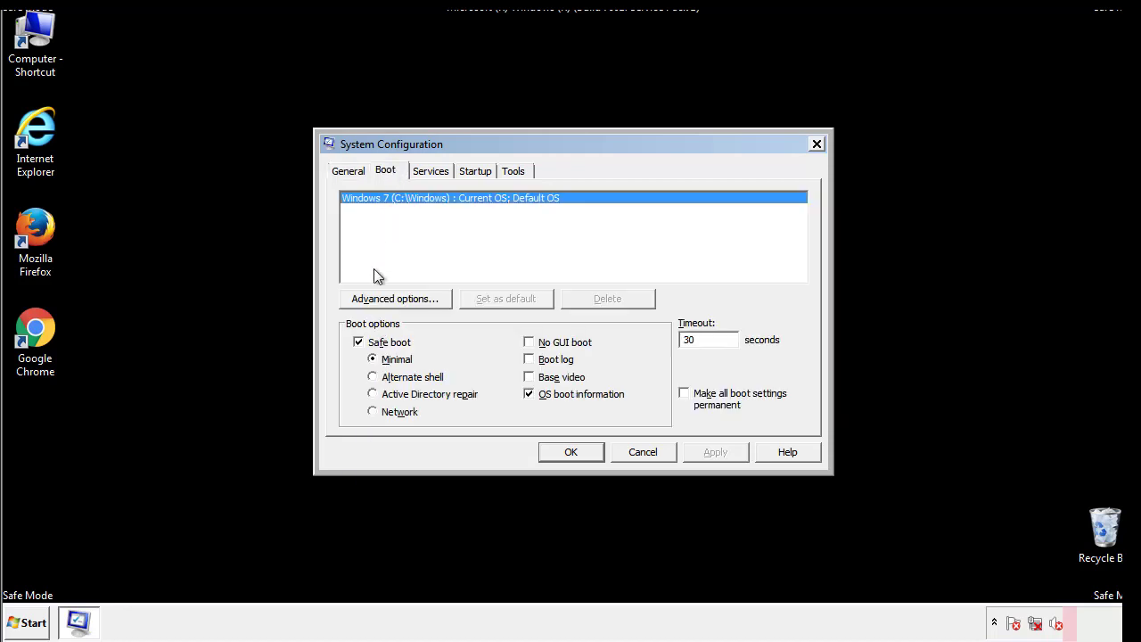
{"action": "left_click", "coordinate": [363, 346]}
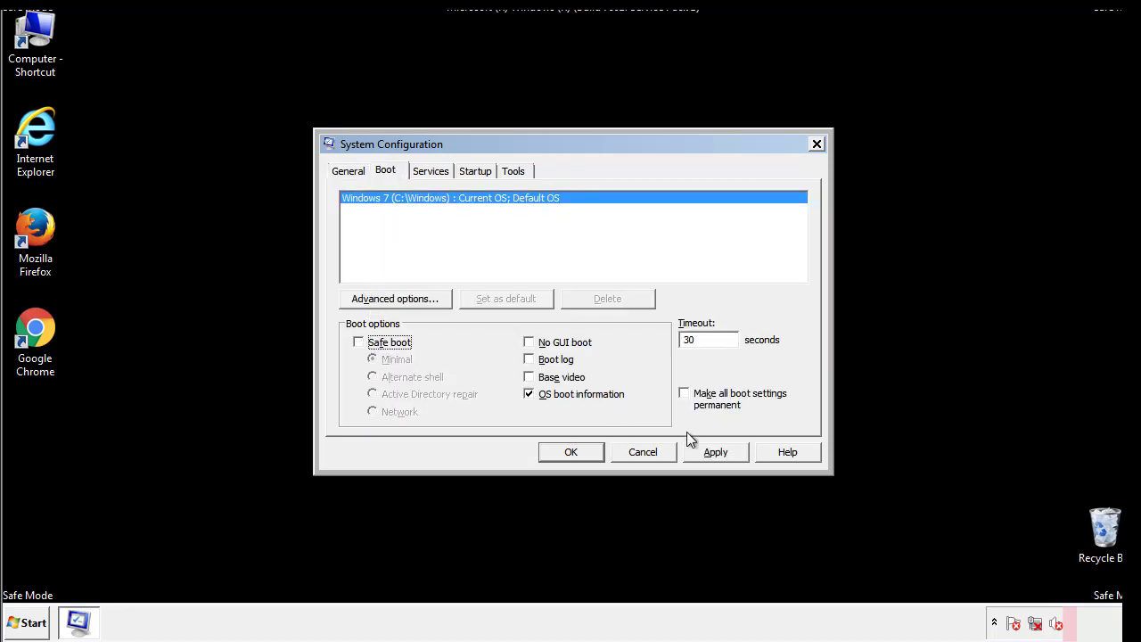
{"action": "left_click", "coordinate": [718, 452]}
{"action": "left_click", "coordinate": [568, 454]}
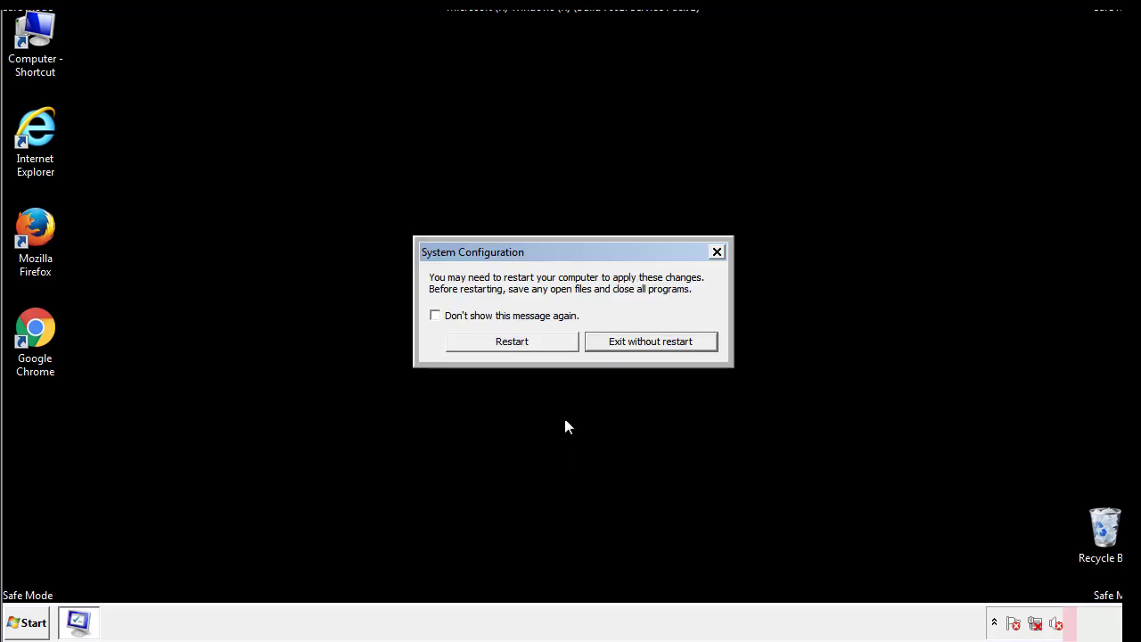
{"action": "left_click", "coordinate": [528, 348]}
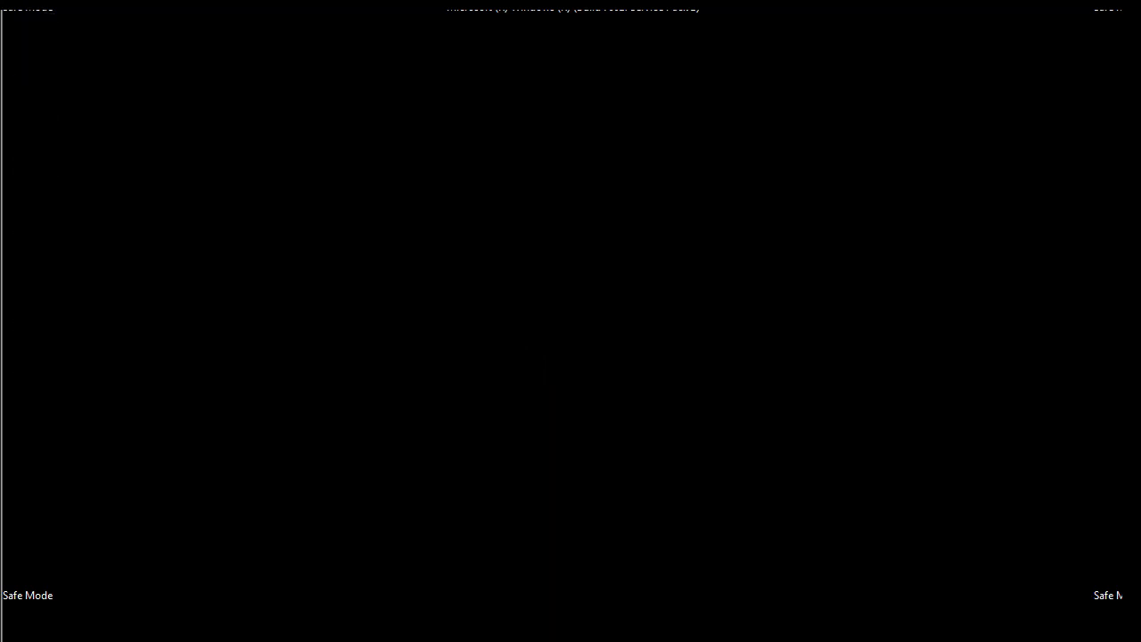